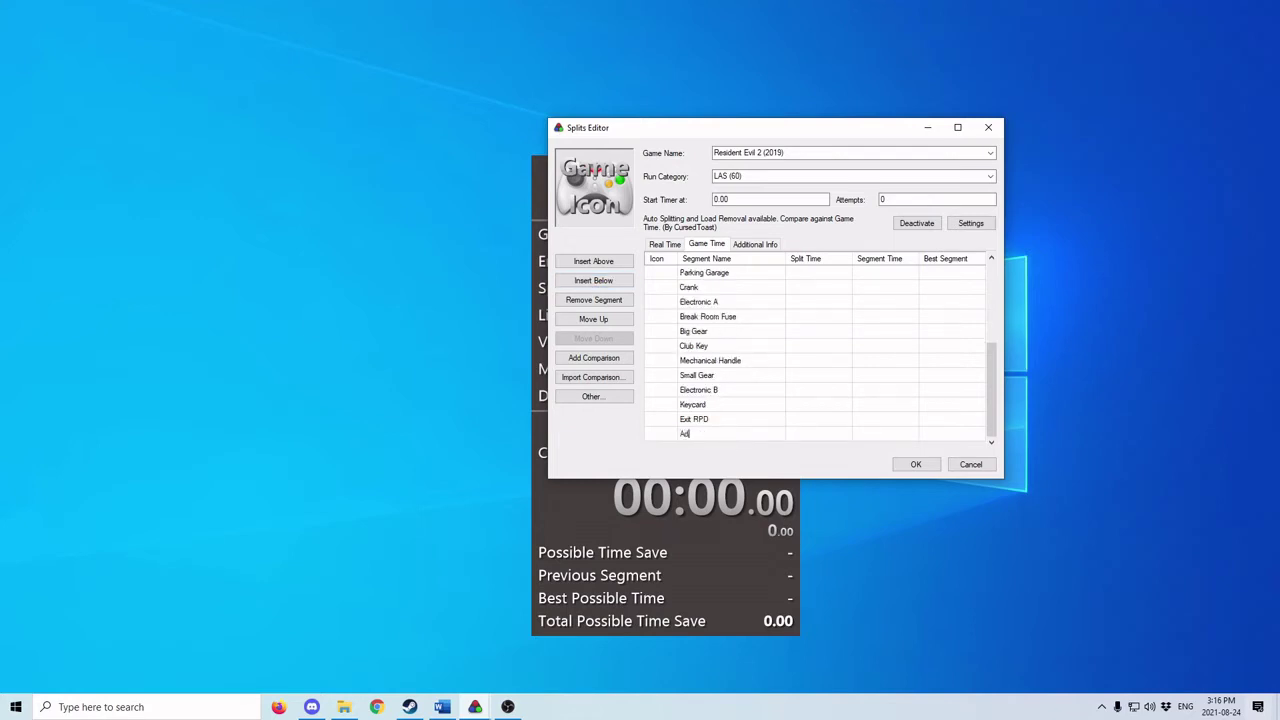
Commit Ada Start, then add the Ada End and T Bar splits below it.
key("Return")
left_click(593, 280)
left_click(718, 435)
type("Ada E")
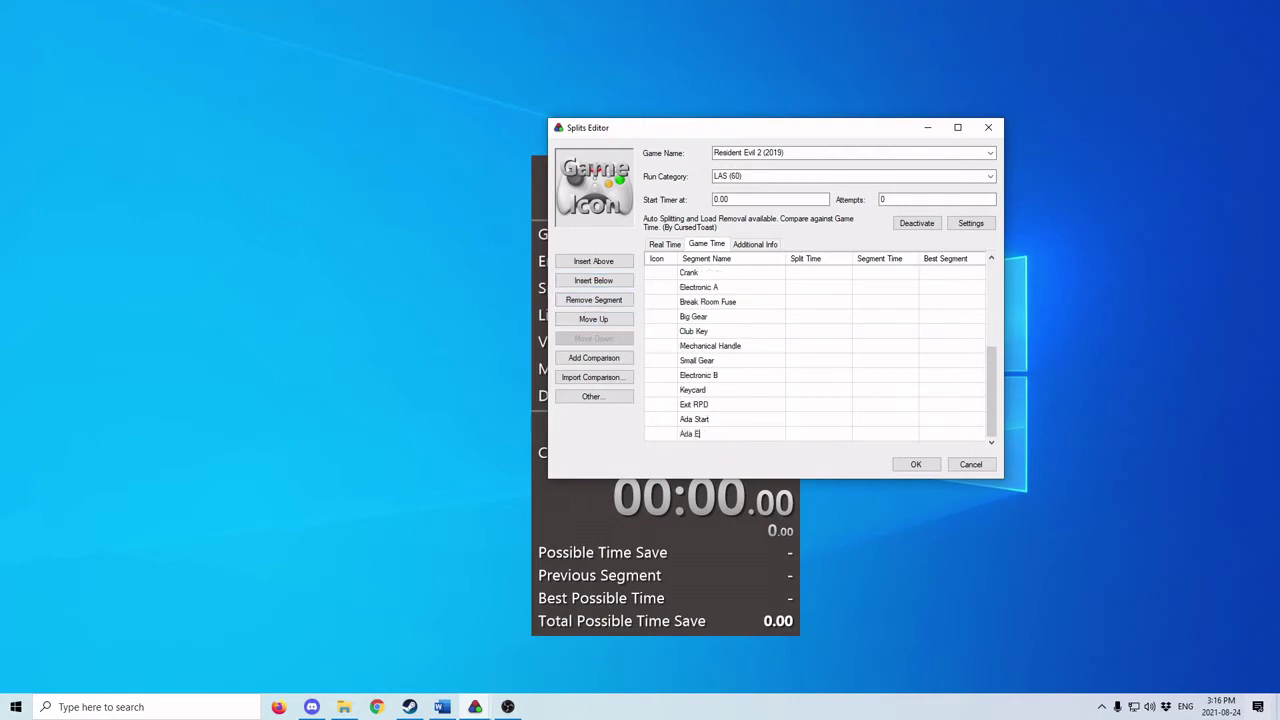
type("nd")
key("Return")
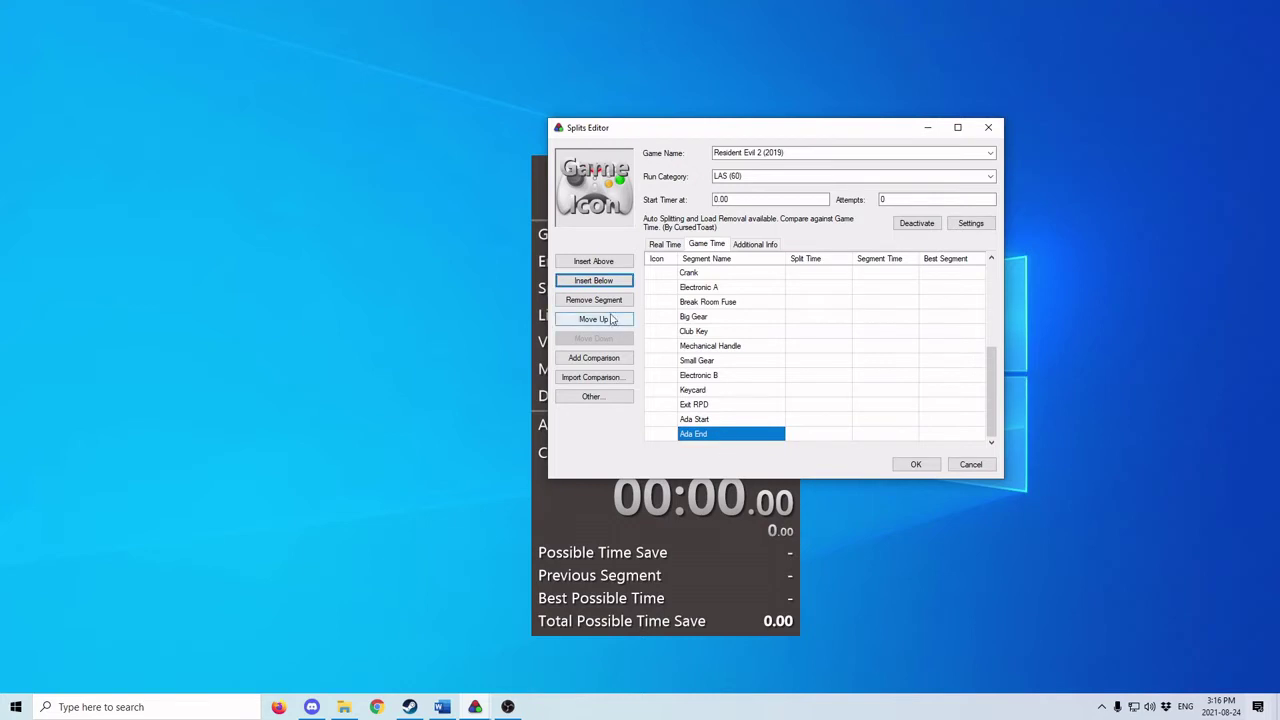
left_click(593, 280)
left_click(712, 433)
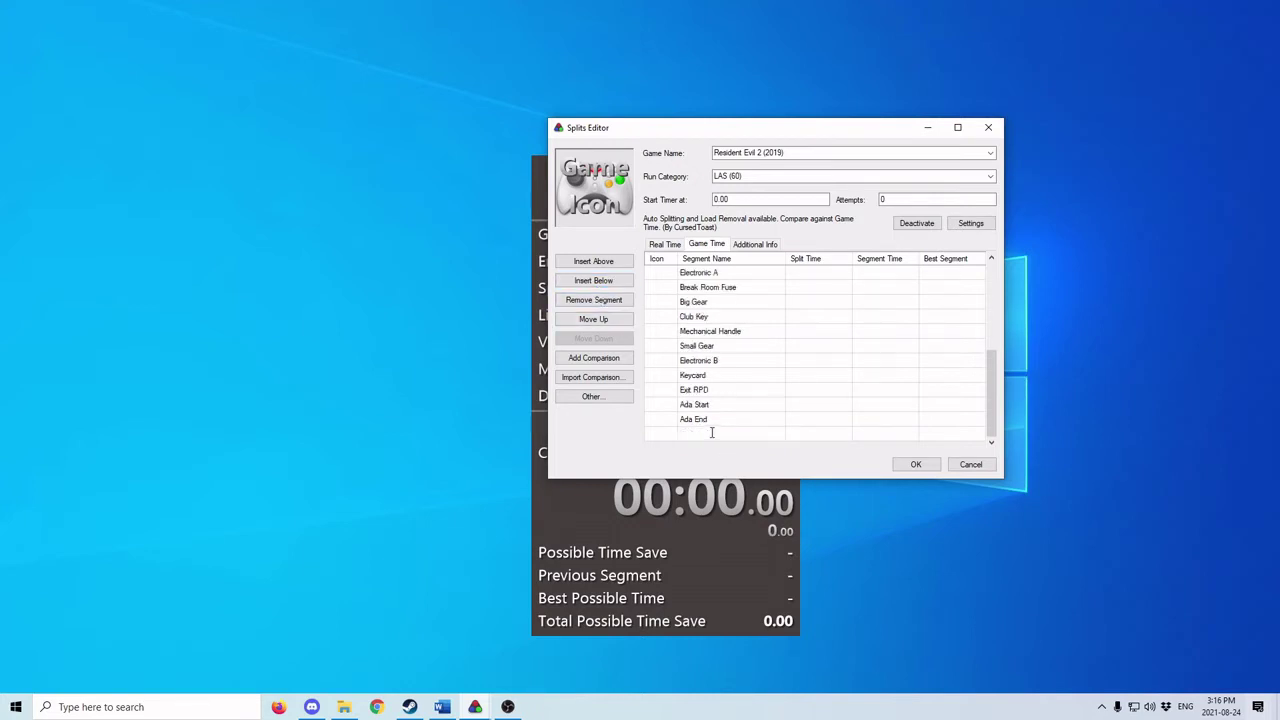
type("T Bar")
key("Return")
Add the Rock and Queen splits after T Bar.
left_click(593, 280)
left_click(712, 434)
type("Rock")
key("Return")
left_click(593, 280)
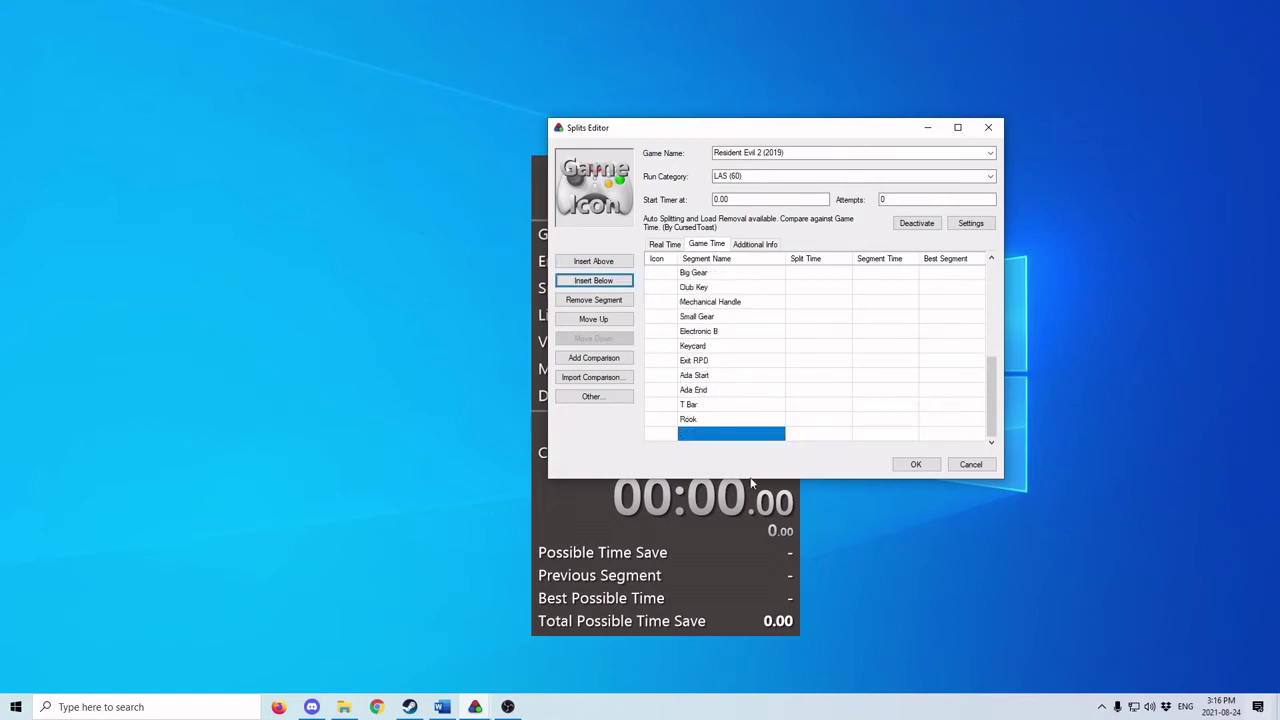
left_click(720, 434)
type("QW")
type("Queen")
key("Return")
left_click(593, 262)
left_click(594, 300)
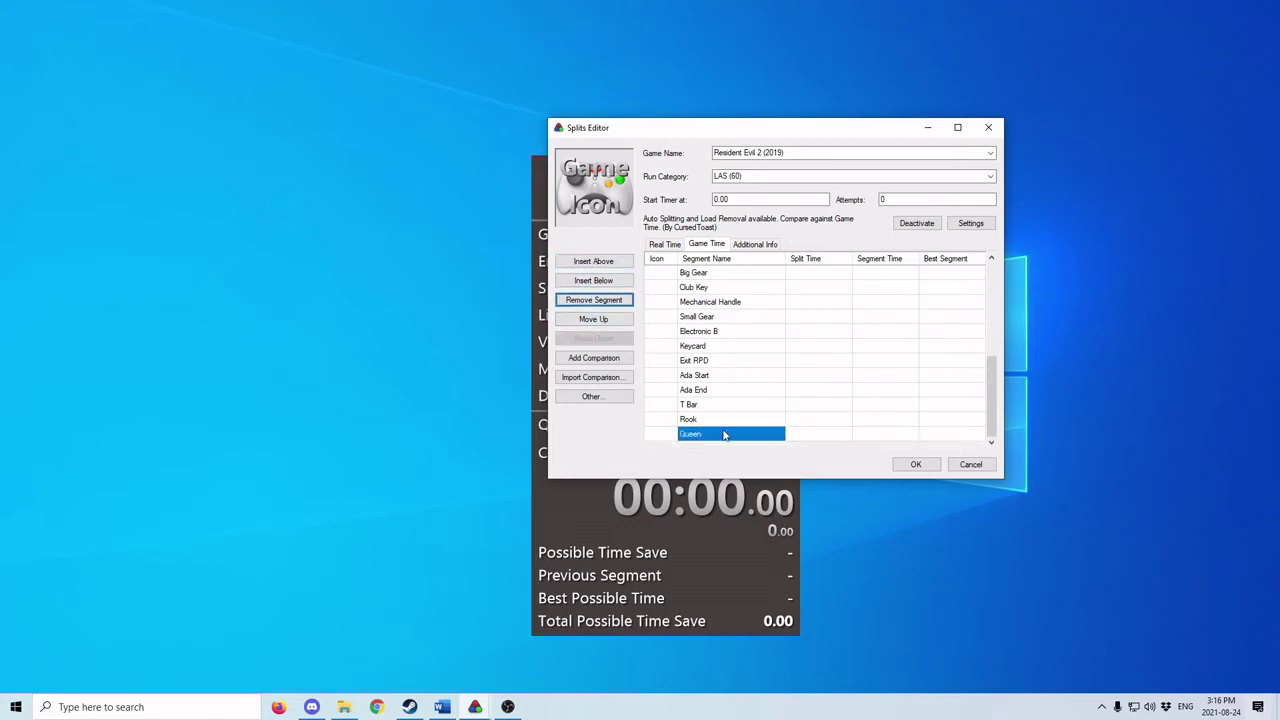
Add the King split and remove the stray empty rows between Queen and King.
left_click(593, 280)
left_click(699, 432)
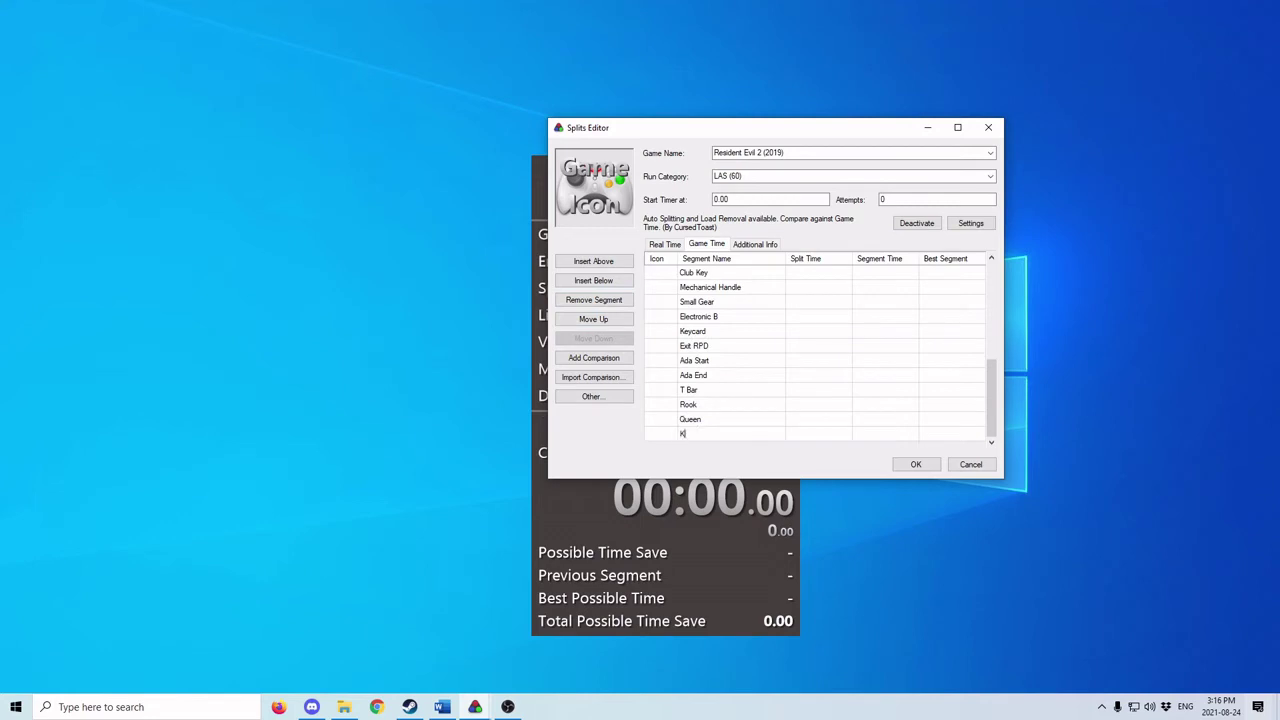
type("King")
key("Return")
left_click(593, 261)
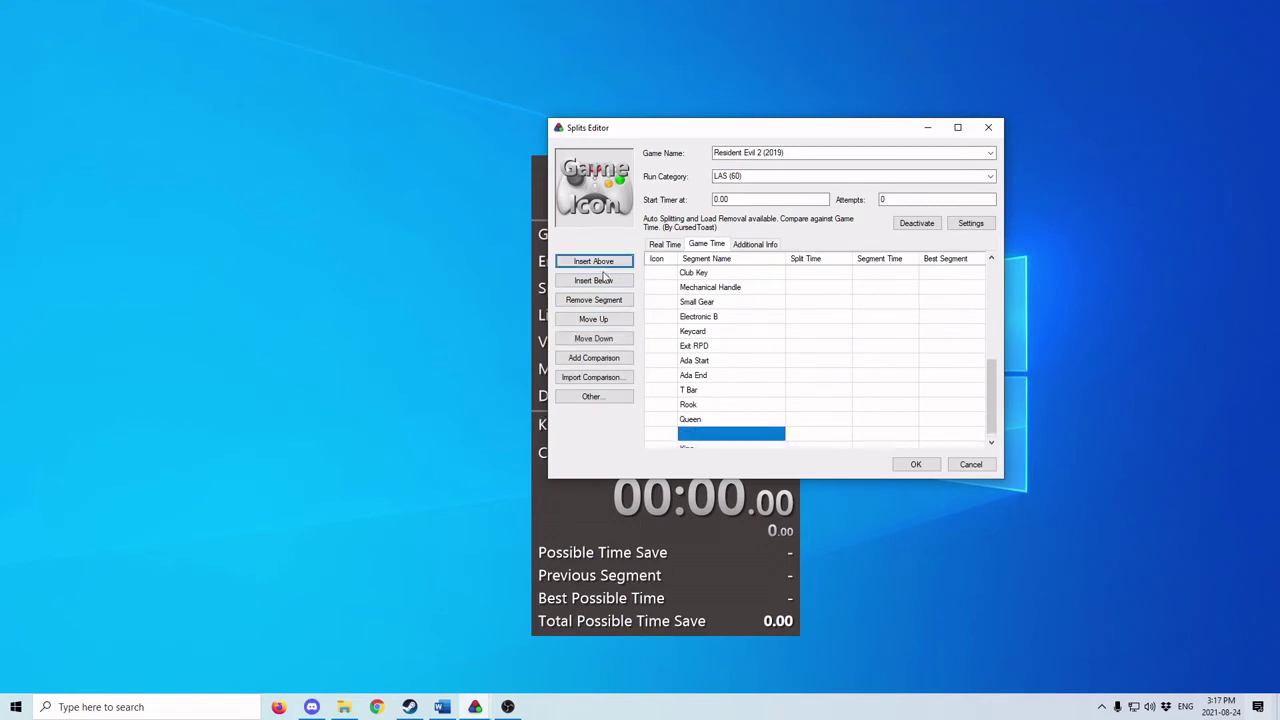
left_click(593, 280)
left_click(588, 300)
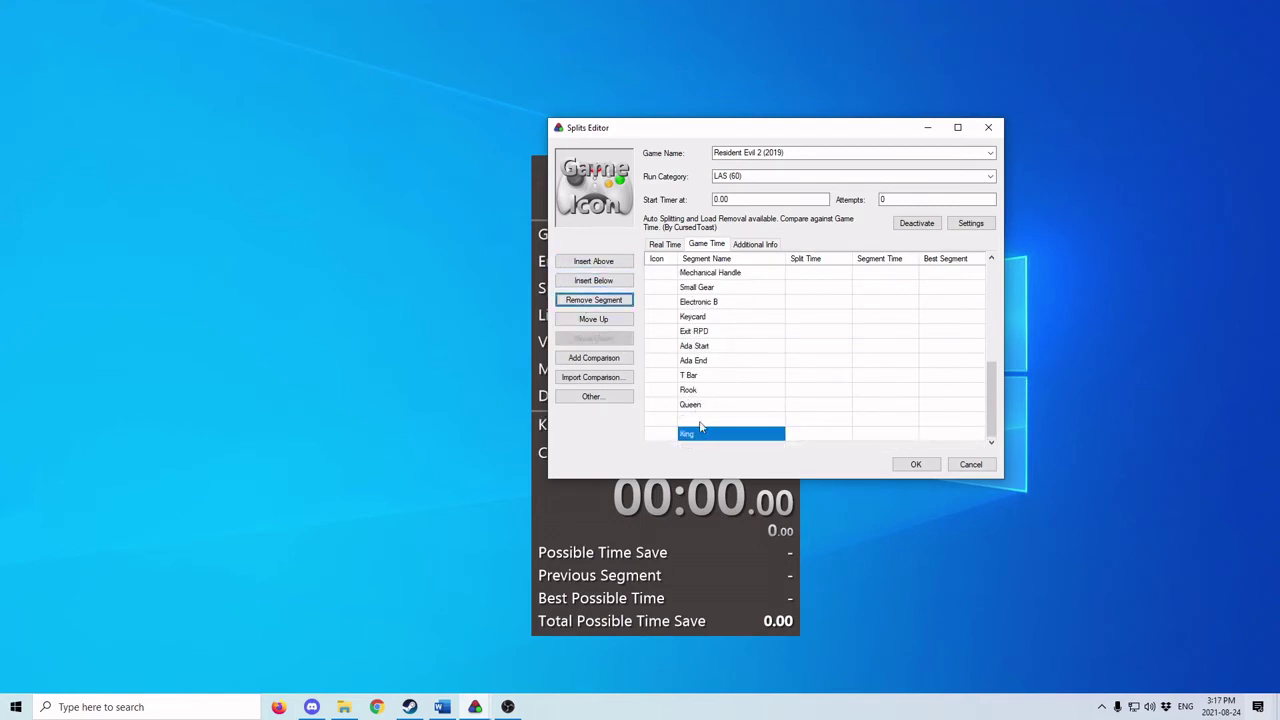
left_click(593, 300)
left_click(700, 420)
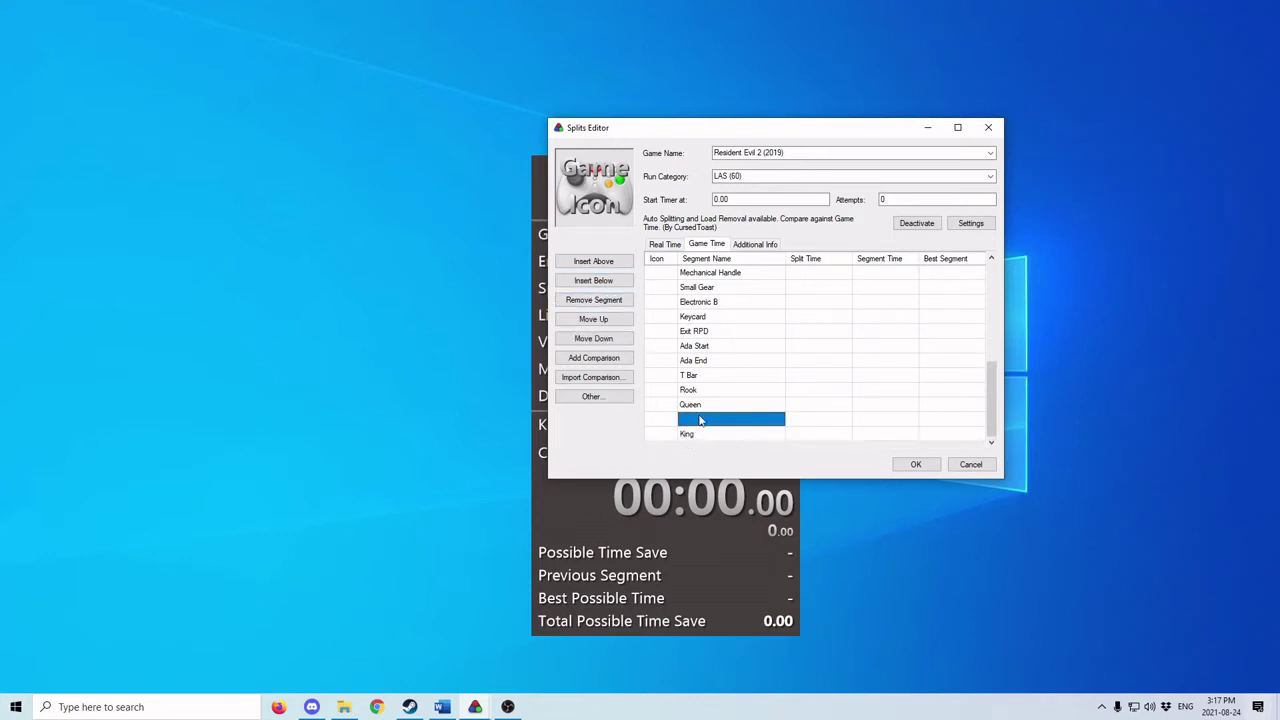
left_click(593, 300)
Add the Bishop and Rescued Ada splits below King.
left_click(765, 434)
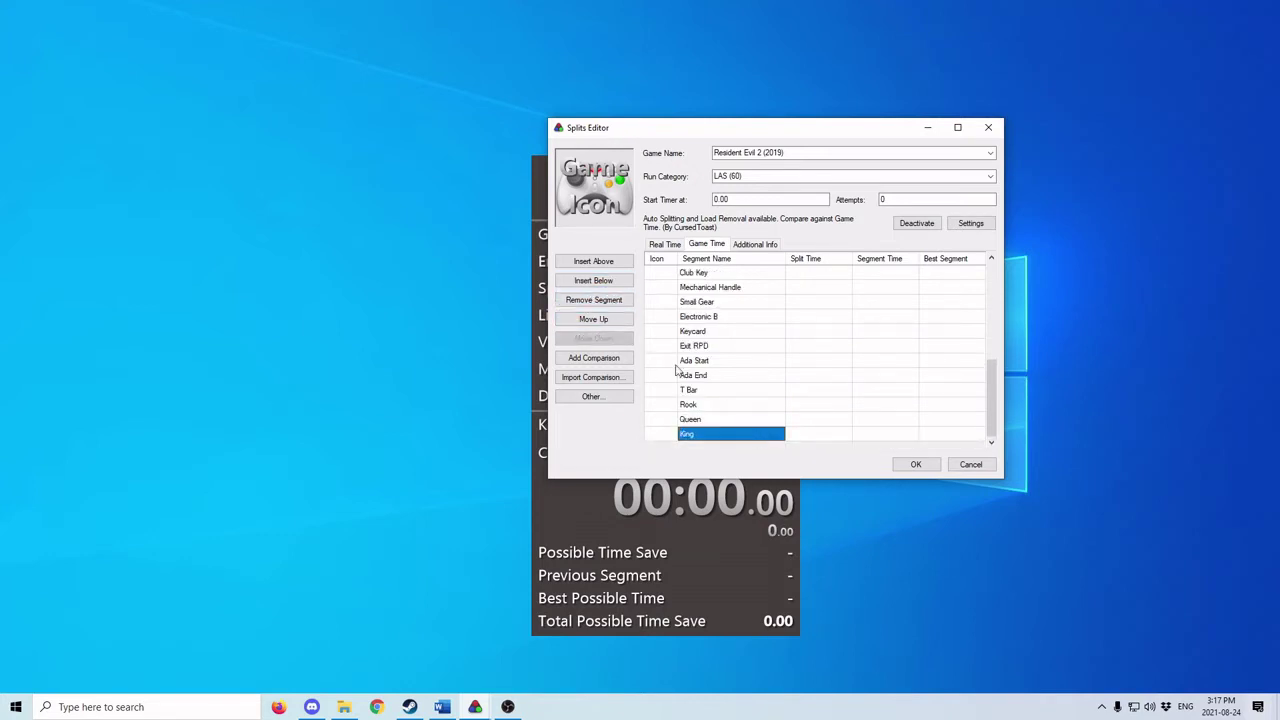
left_click(593, 280)
left_click(703, 432)
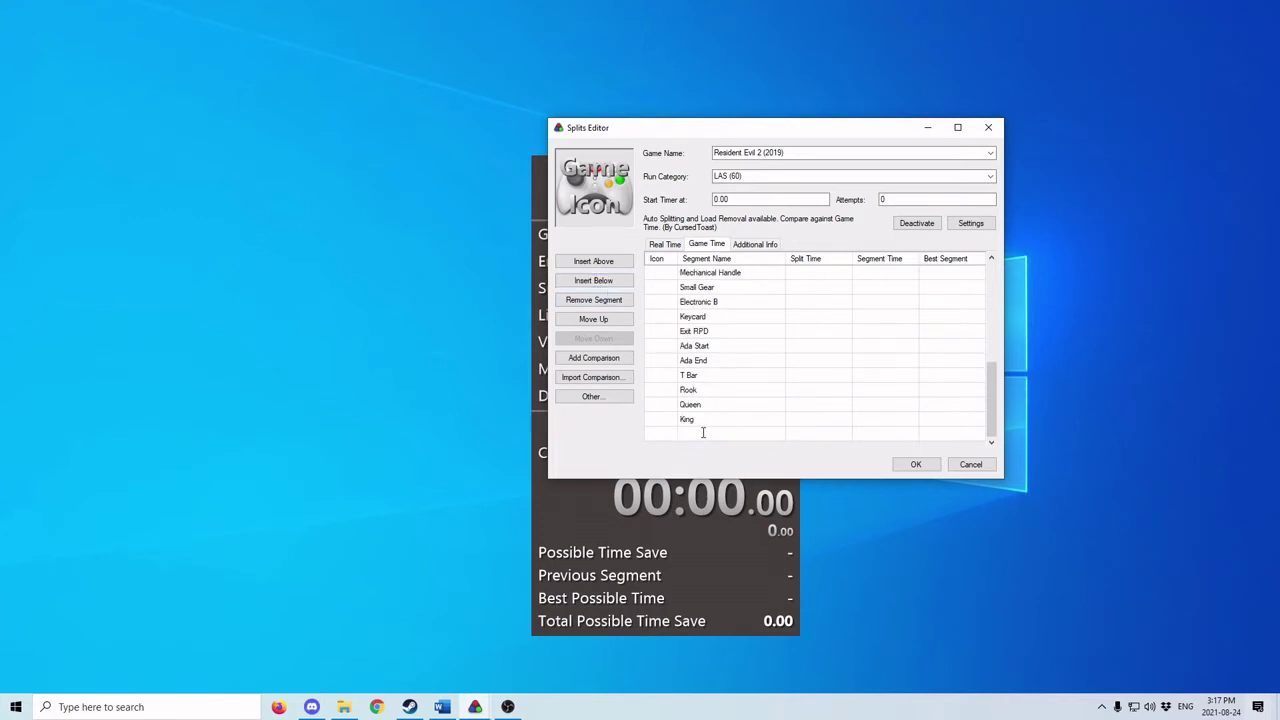
type("Bishop")
key("Return")
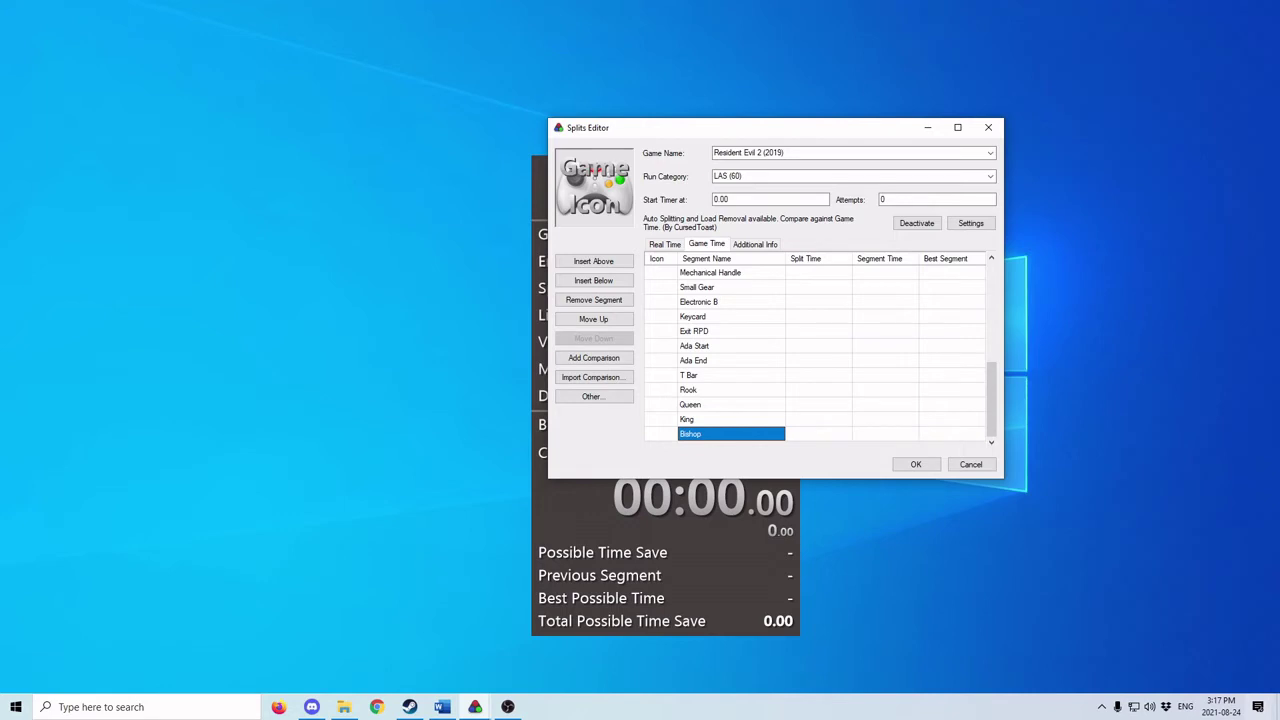
left_click(593, 280)
left_click(696, 434)
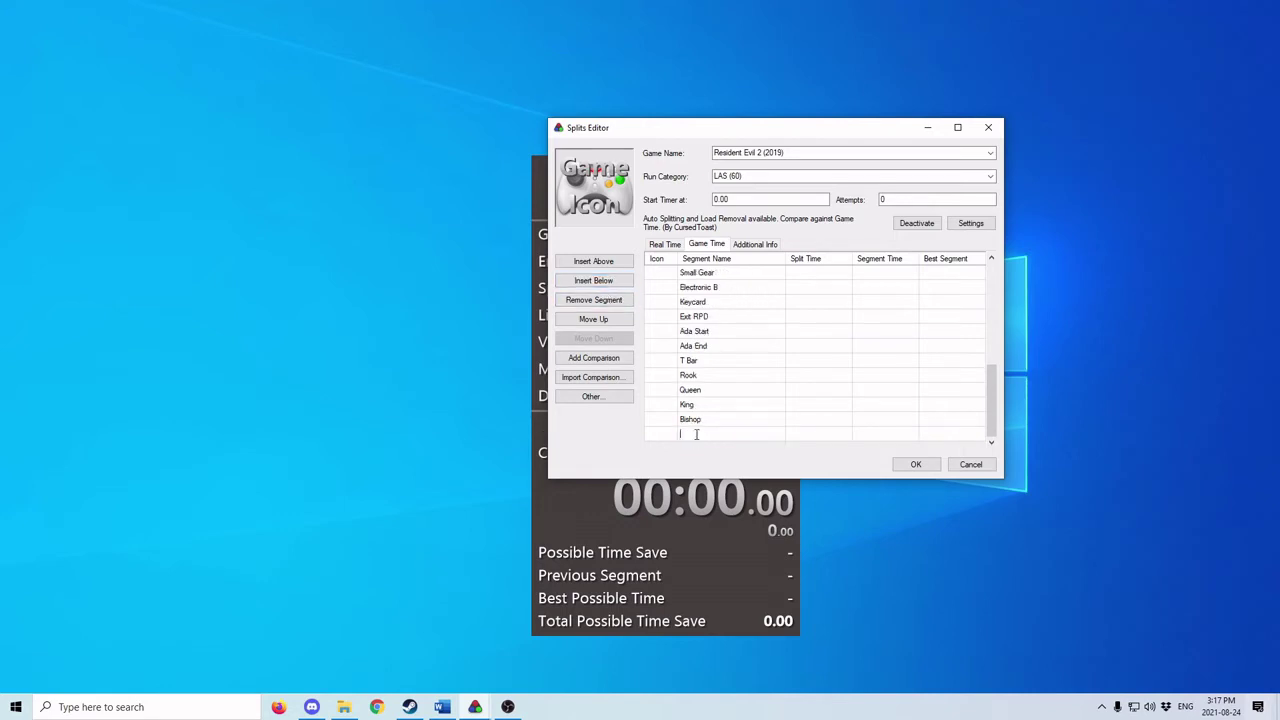
type("Rescued Ada")
key("Return")
Add a Lvl 2 split after Rescued Ada.
left_click(593, 280)
left_click(705, 437)
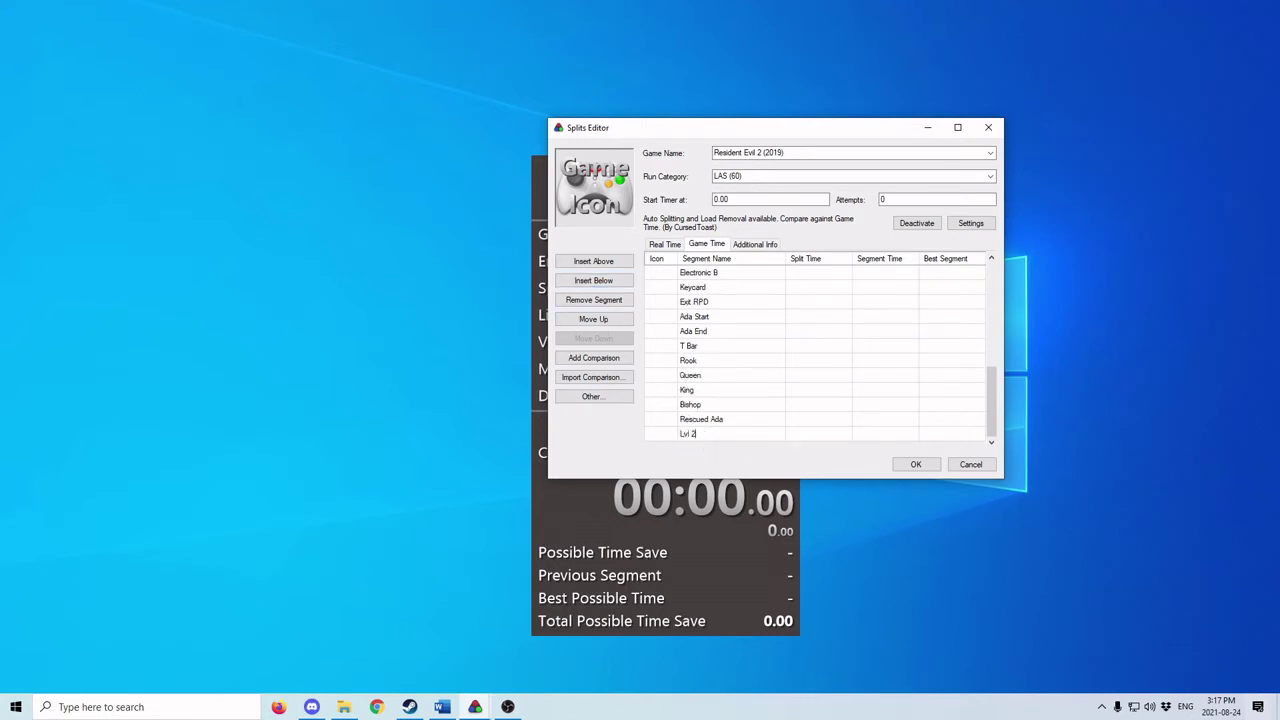
type("Lvl 2")
key("Return")
Rename Lvl 2 to Lvl 2 Band and add an Empty Dispenser split.
left_click(600, 280)
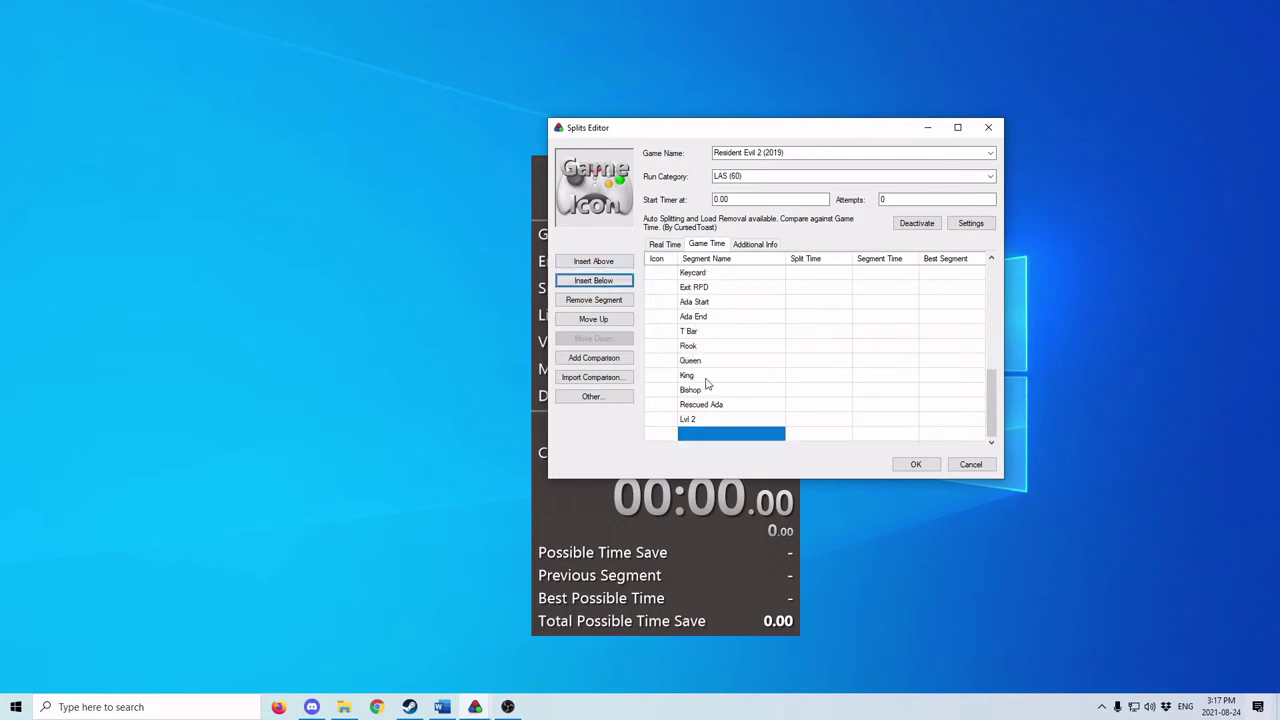
left_click(733, 424)
left_click(735, 420)
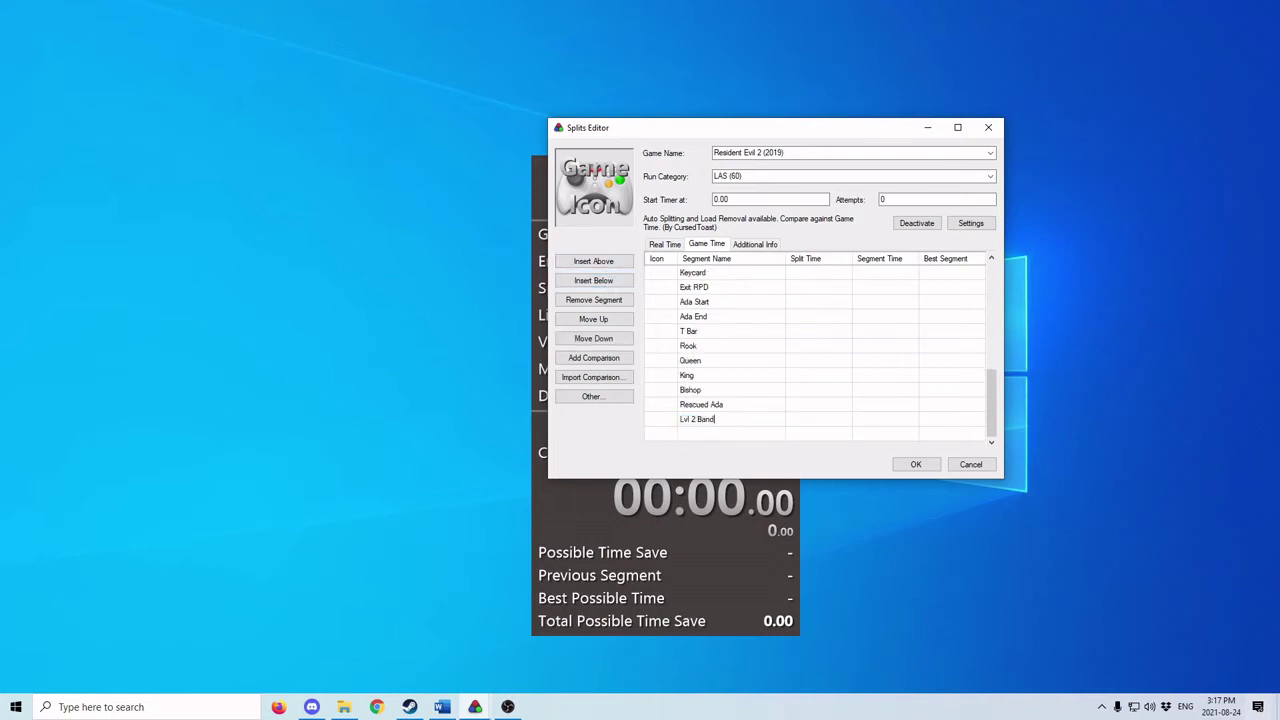
left_click(722, 433)
left_click(712, 433)
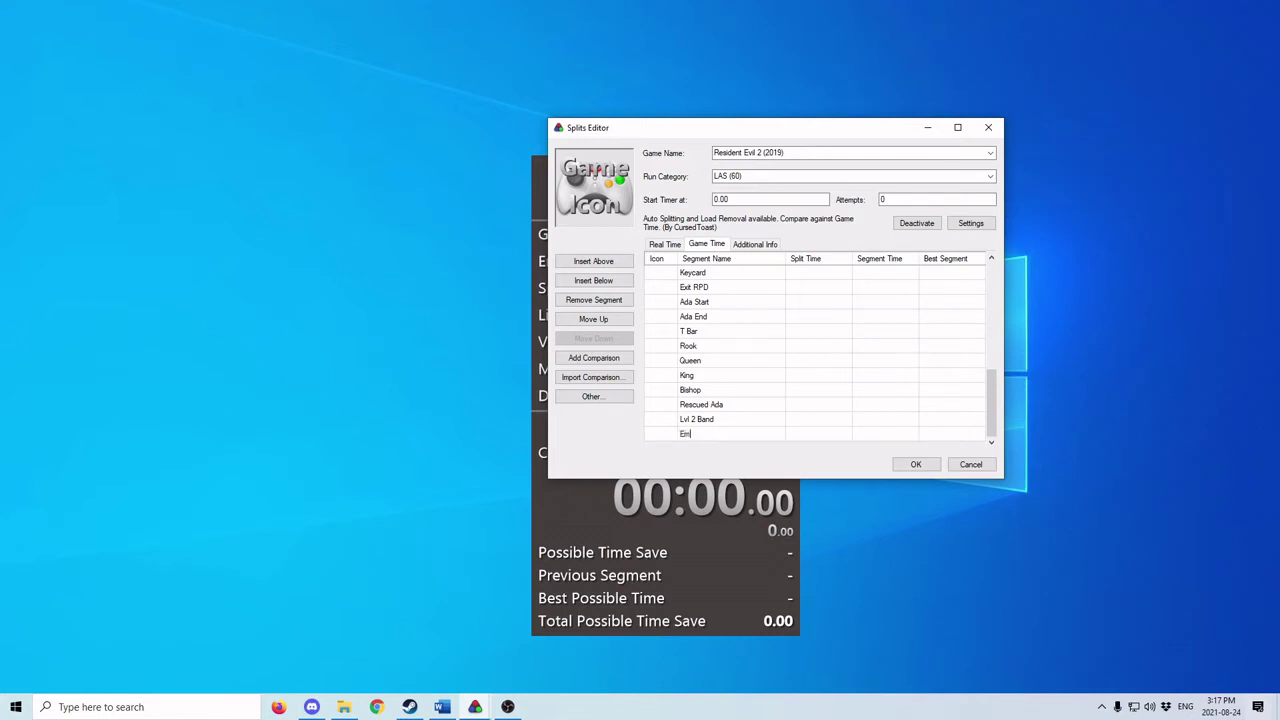
type("Empty Dispenser")
key("Return")
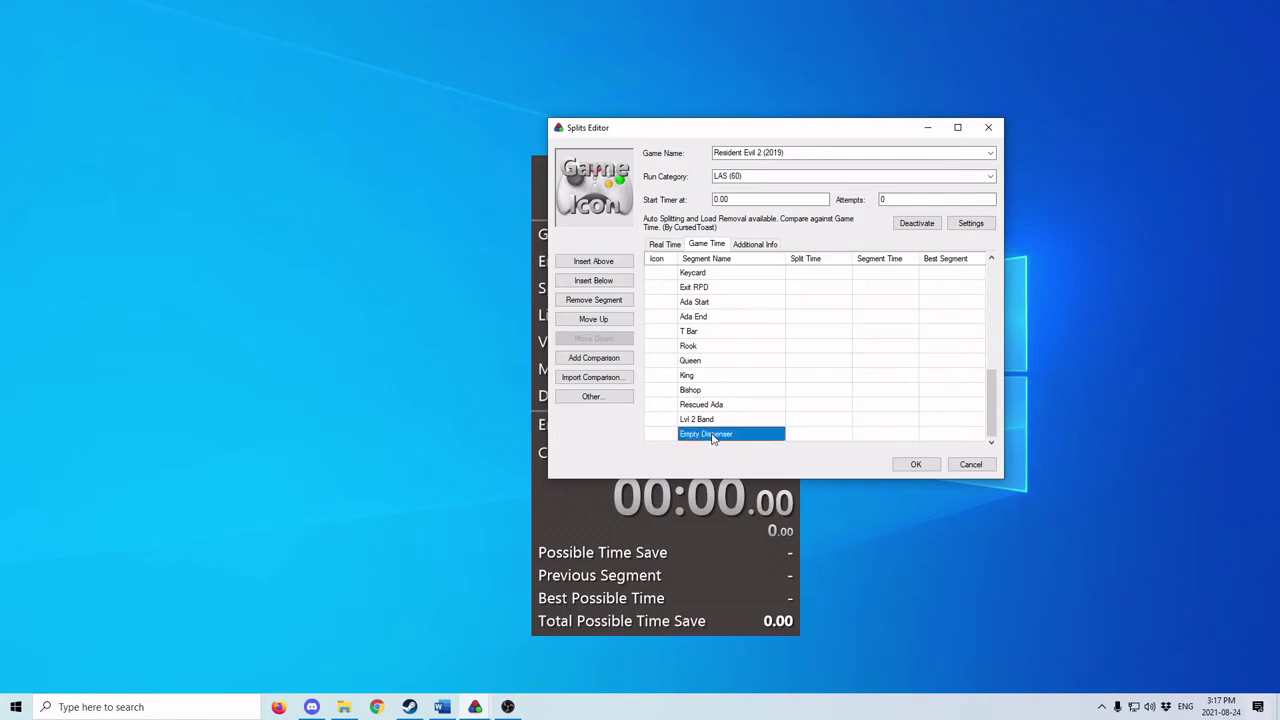
Add the Solution, Signal Modulator and Herbicide splits.
left_click(604, 288)
left_click(698, 433)
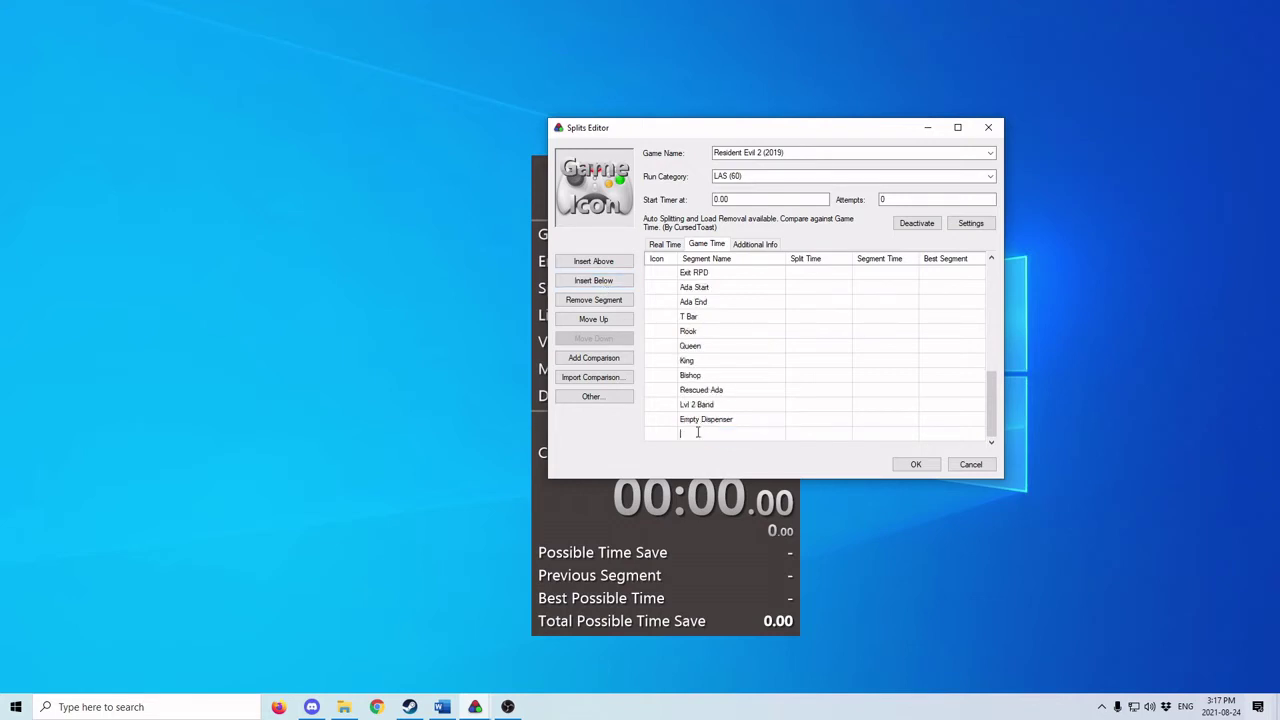
type("Solution")
key("Return")
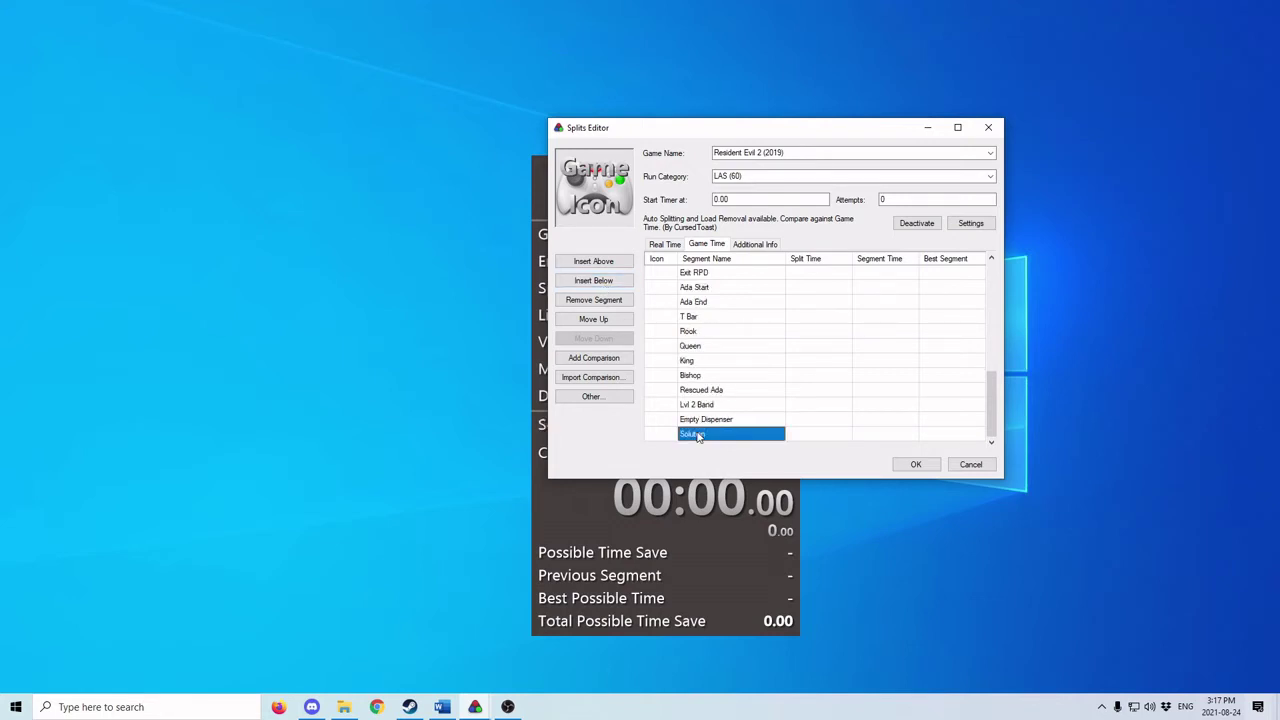
left_click(593, 280)
left_click(716, 436)
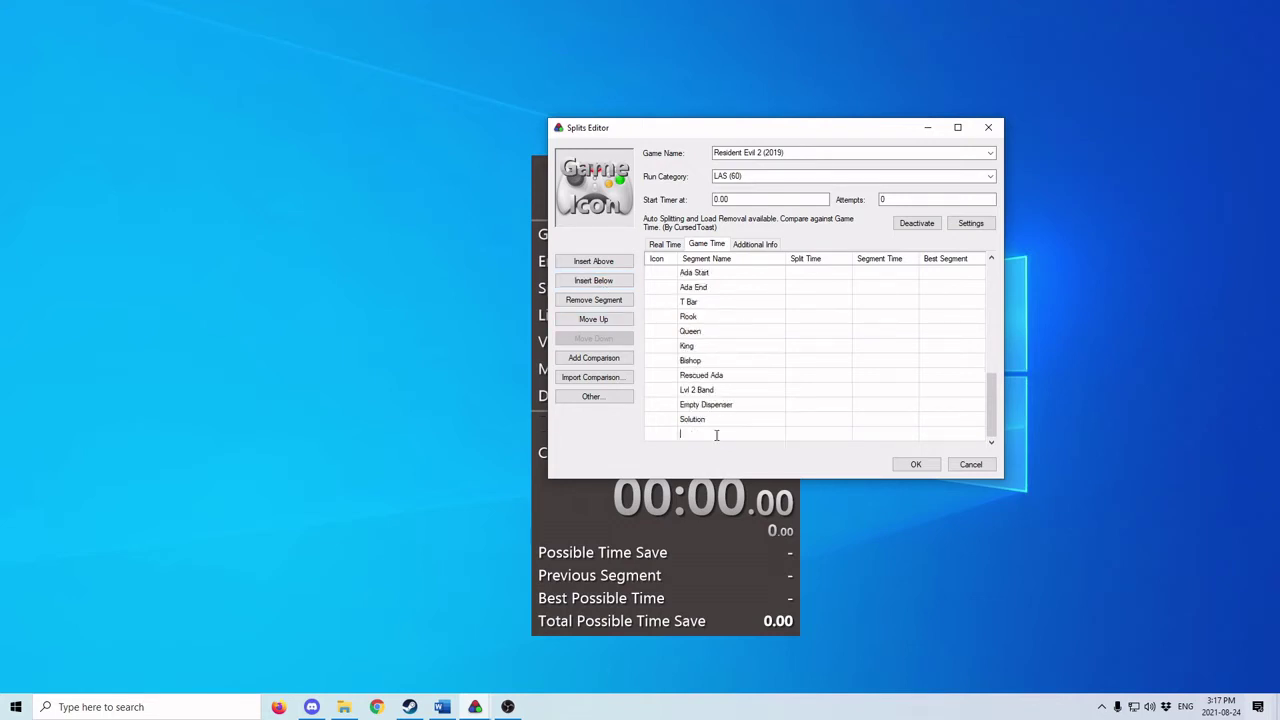
type("Signal Modulator")
key("Return")
left_click(620, 280)
left_click(715, 433)
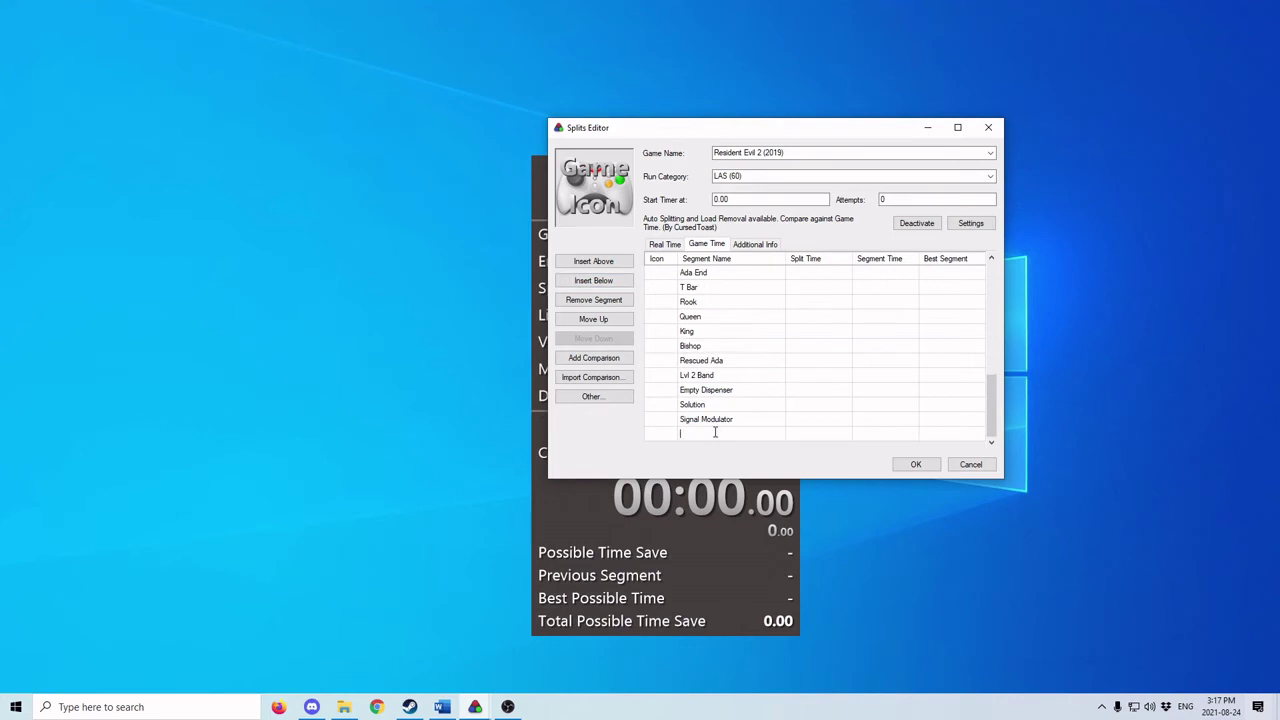
type("Herbicide")
key("Return")
Add the Lvl 3 Band and G3 Dead splits.
left_click(594, 280)
left_click(710, 438)
type("Lvl 3 Band")
key("Return")
left_click(600, 282)
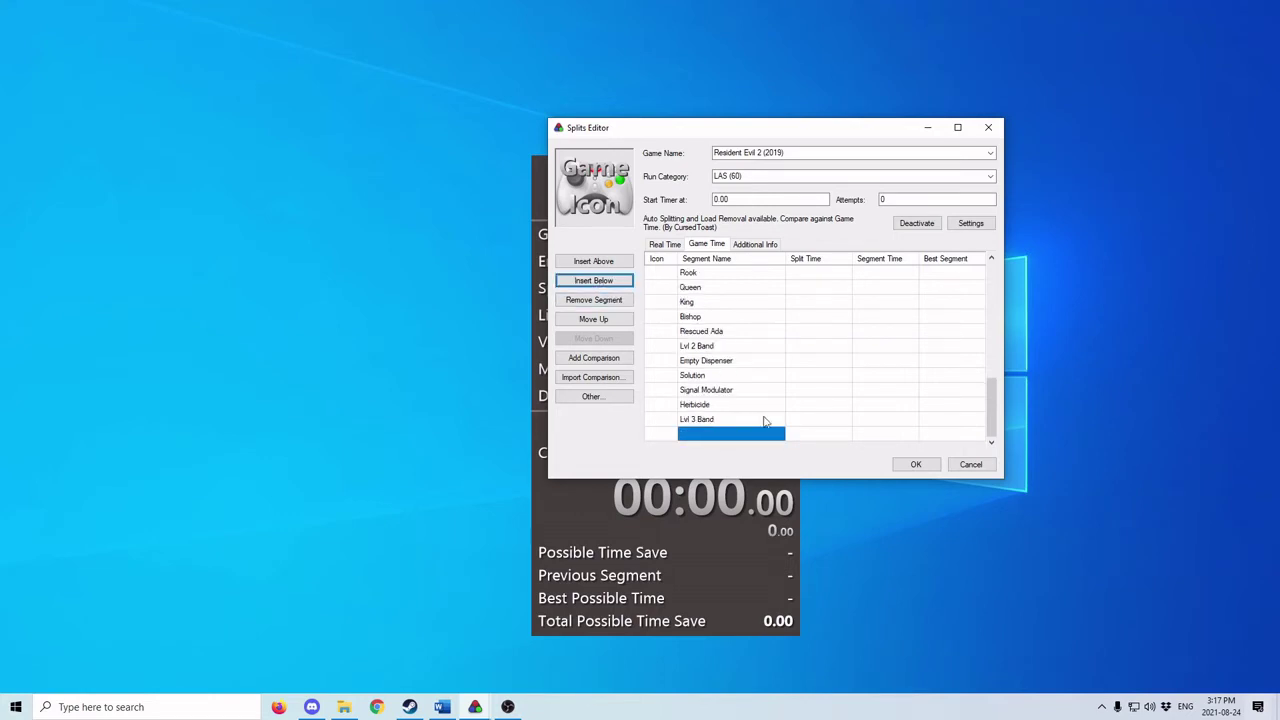
left_click(717, 437)
type("G3 Dead")
key("Return")
Add Joint Plug and Super Tyrant as the final splits and save with OK.
left_click(600, 281)
left_click(703, 436)
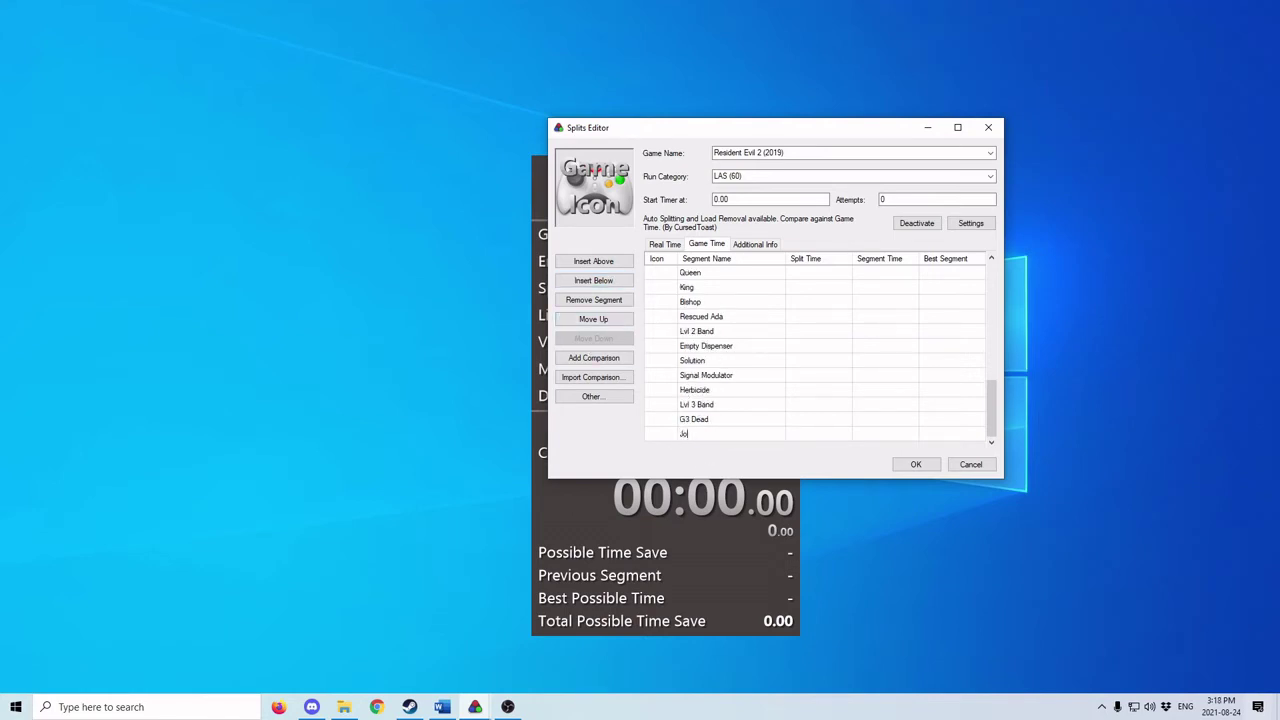
type("Joint Plug")
key("Return")
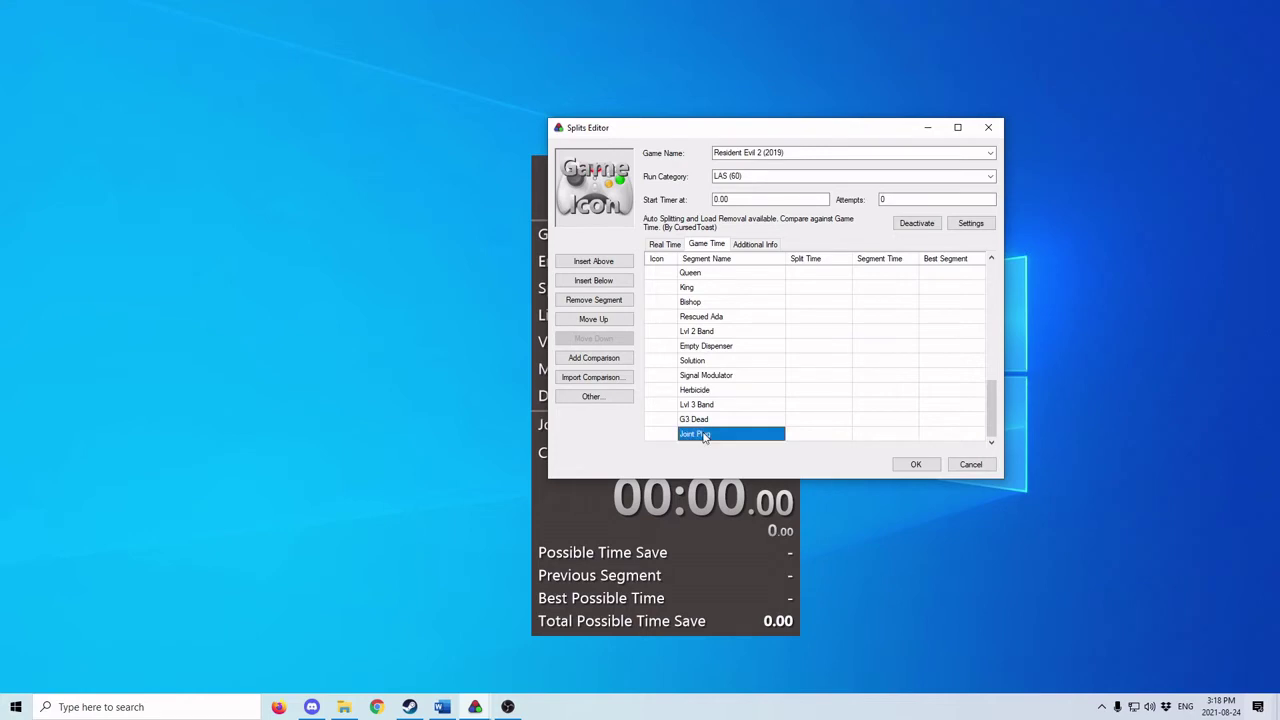
left_click(600, 281)
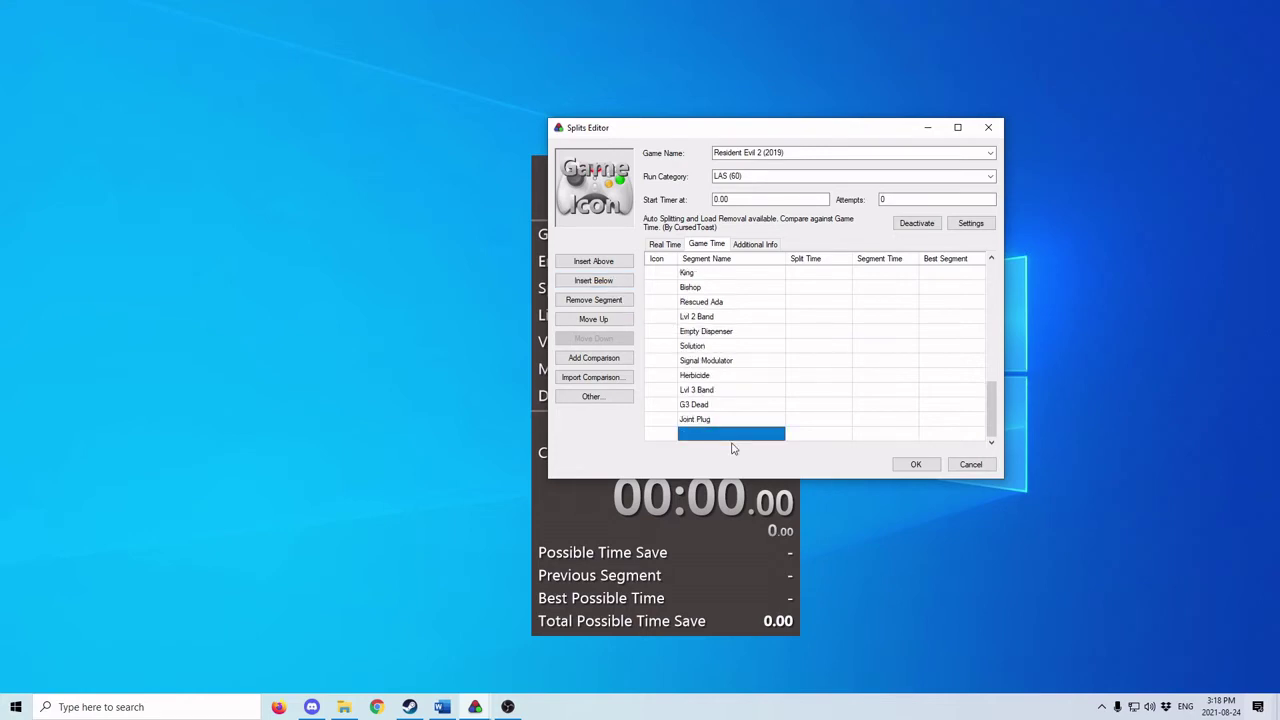
left_click(723, 433)
type("Super Tyrant")
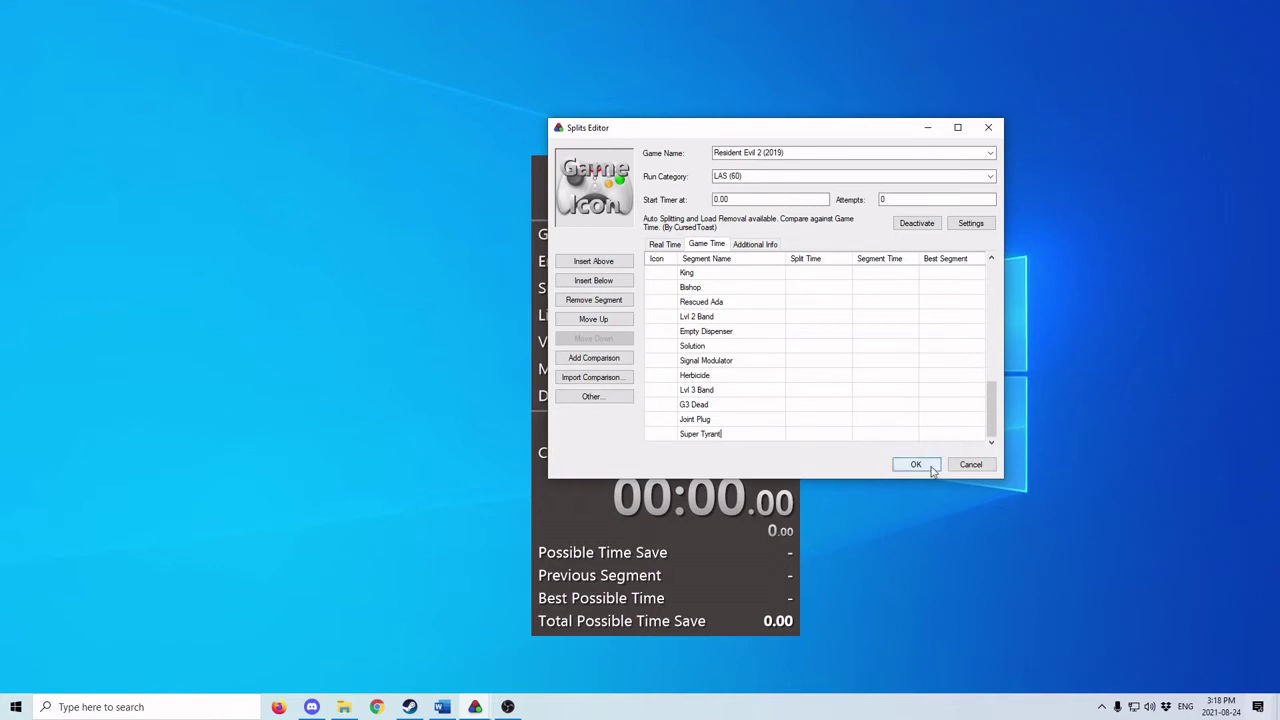
left_click(930, 466)
Set Compare Against to Personal Best and confirm Game Time is still ticked.
right_click(683, 268)
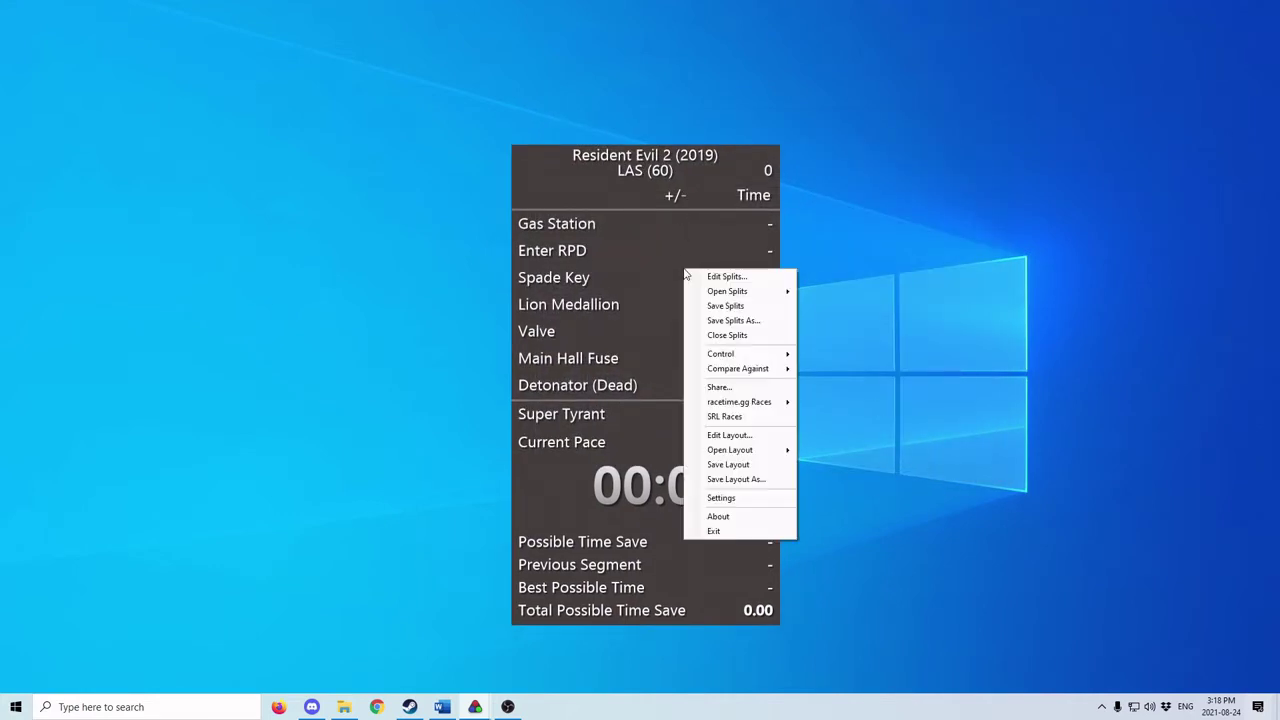
mouse_move(738, 372)
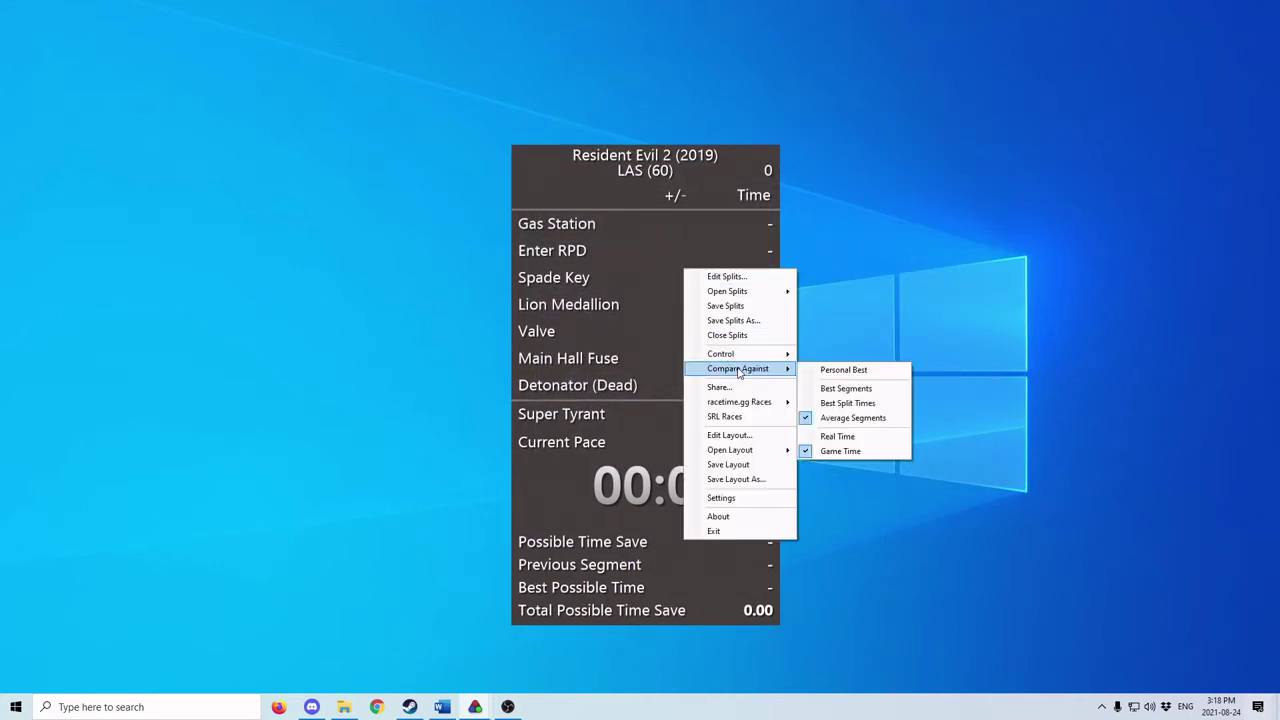
left_click(851, 372)
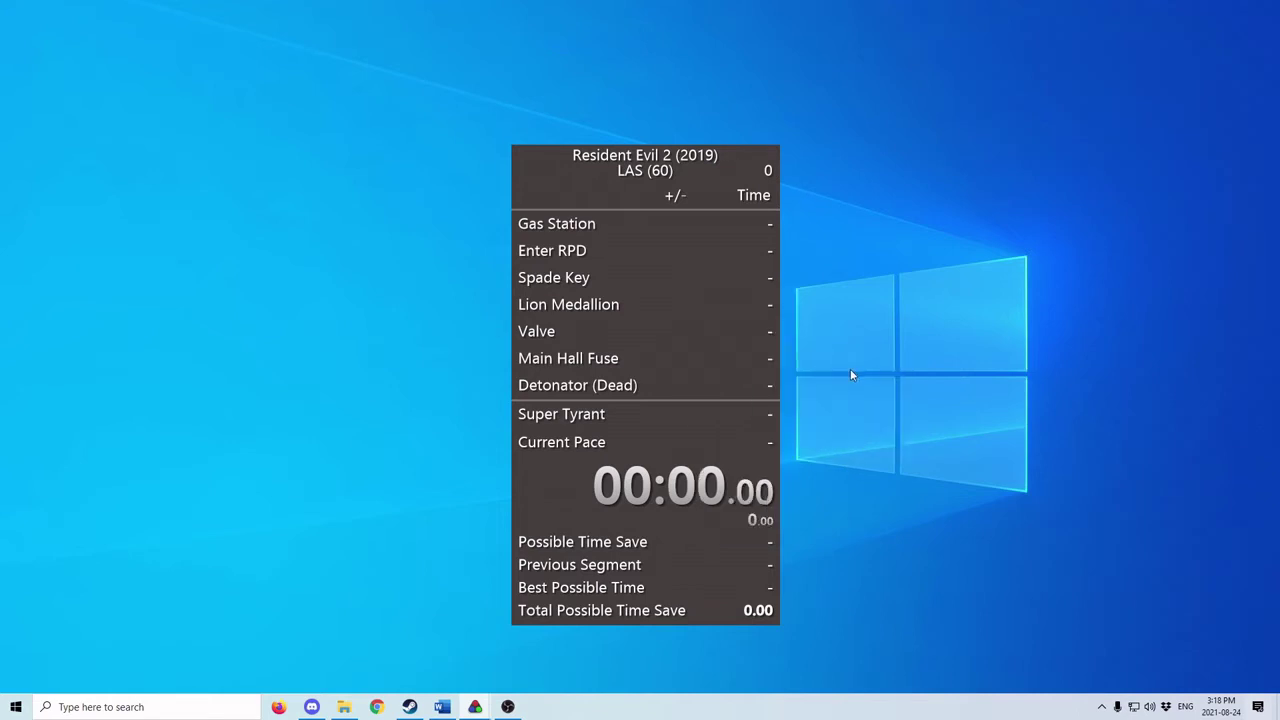
right_click(692, 262)
left_click(851, 197)
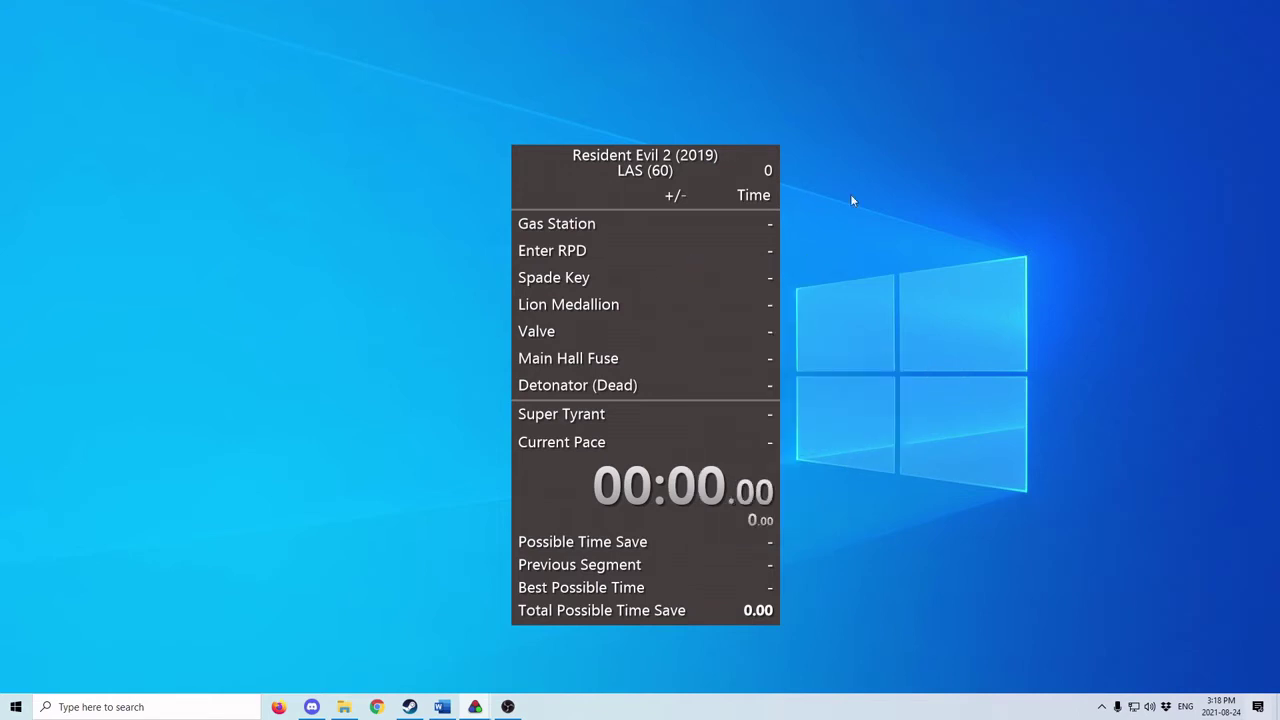
right_click(677, 226)
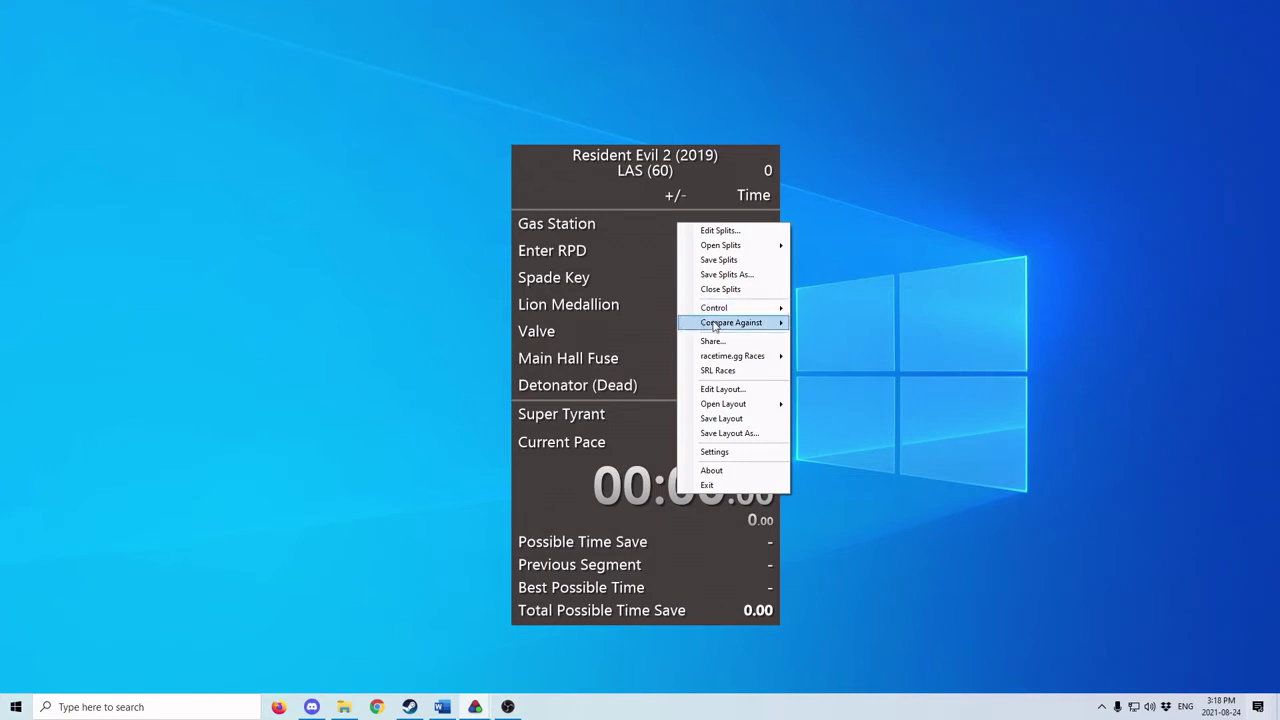
mouse_move(716, 326)
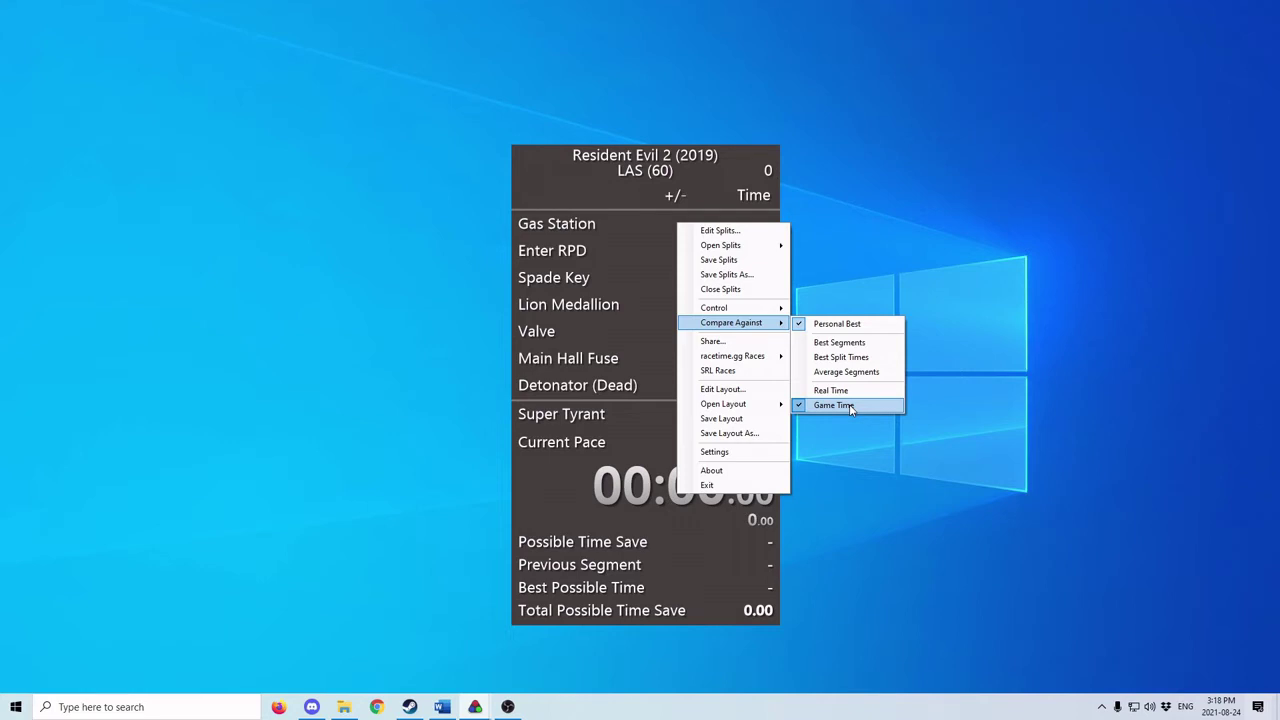
left_click(578, 311)
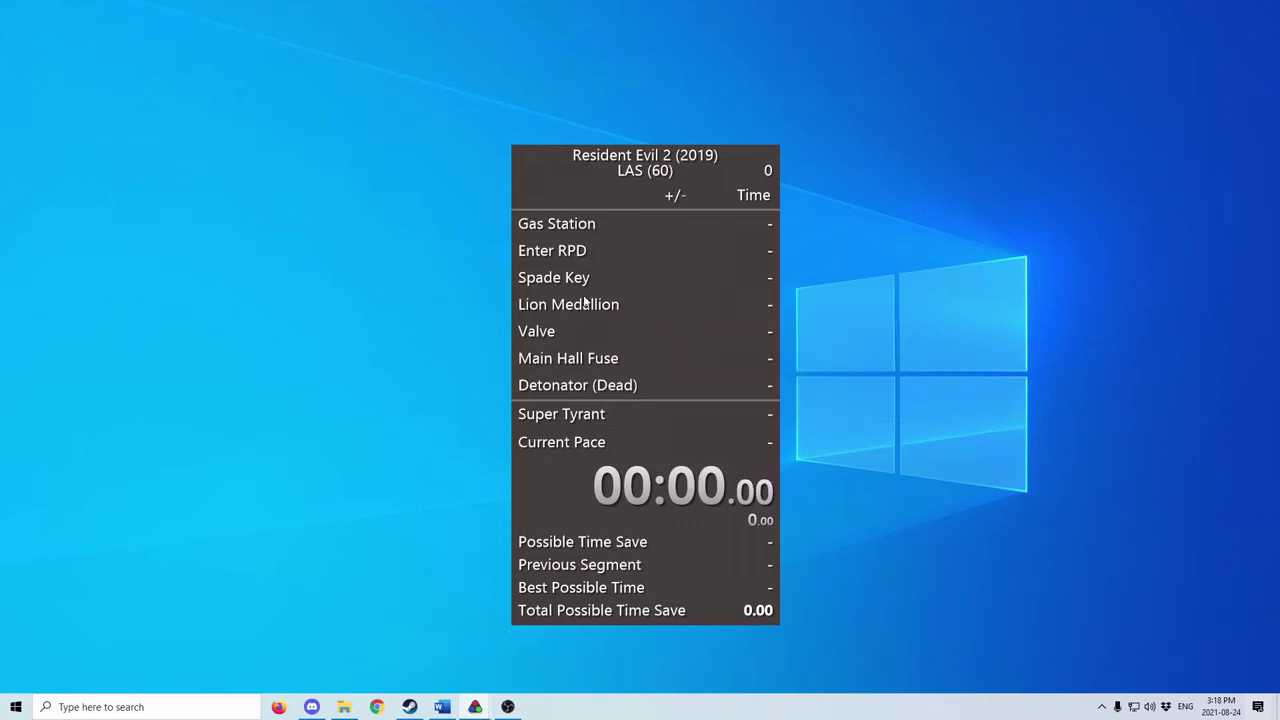
Review the Detailed Timer in the layout editor, then nudge the splits window up and right.
right_click(687, 302)
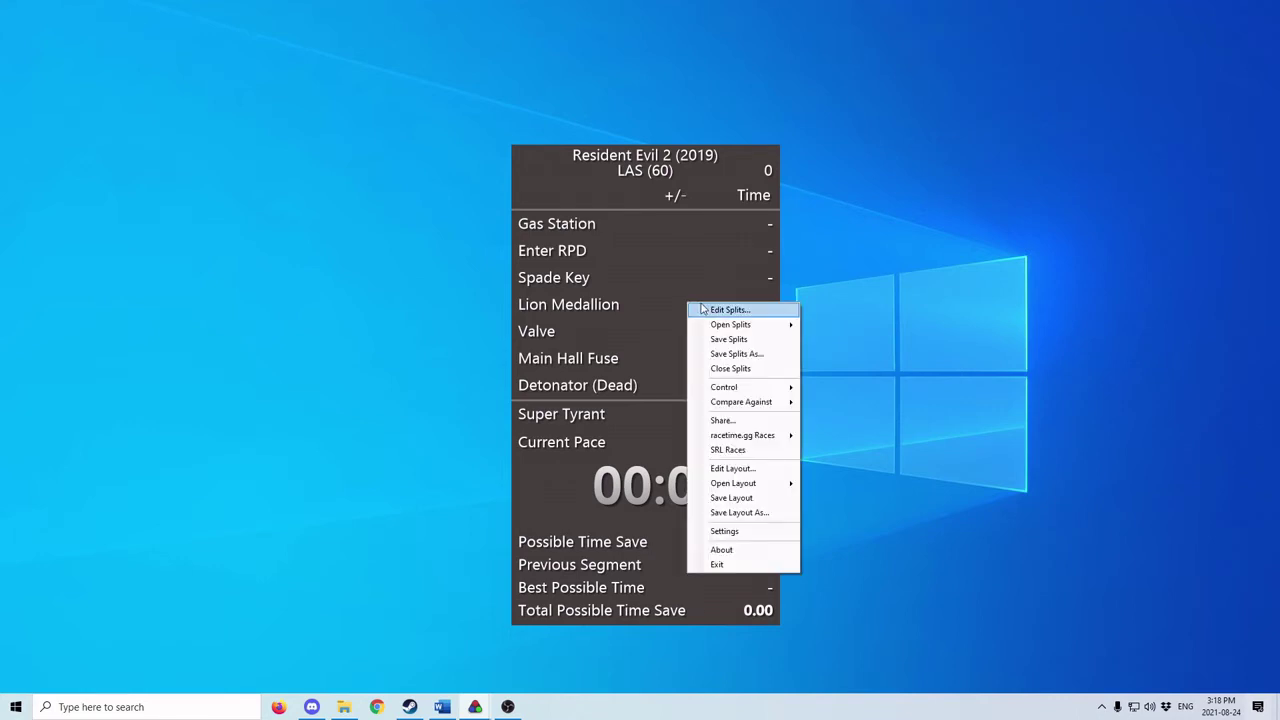
left_click(732, 468)
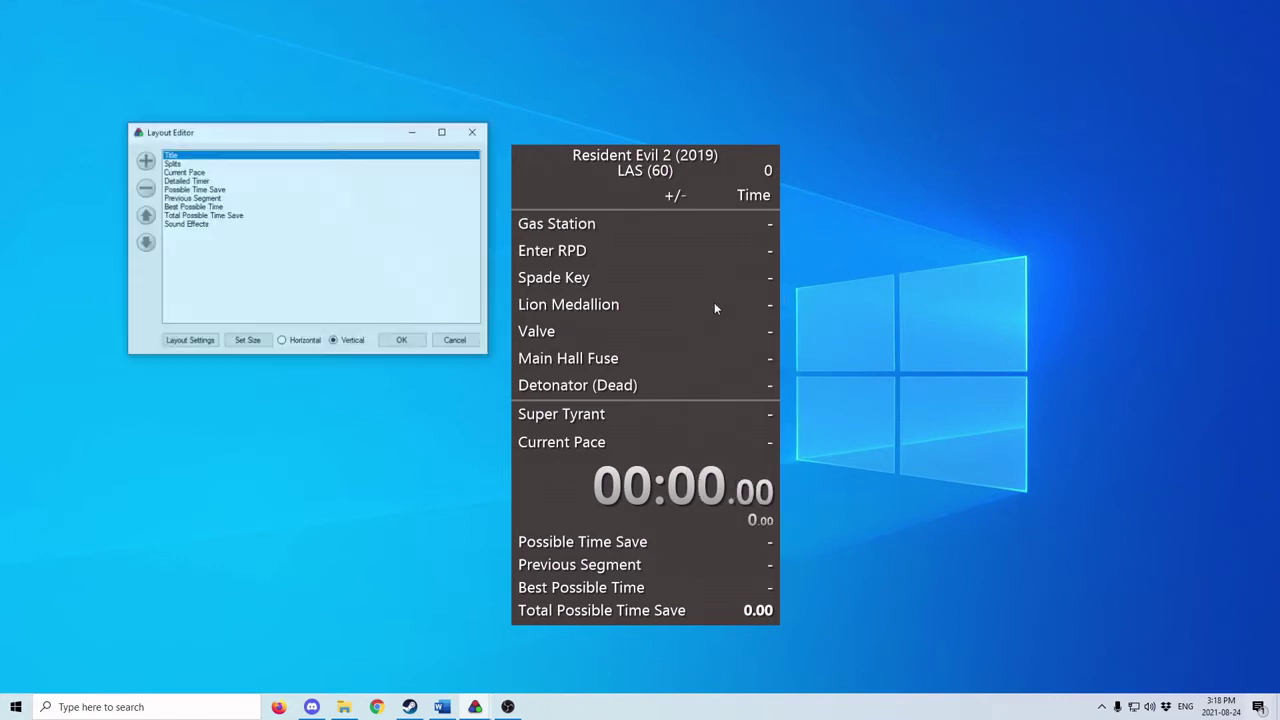
left_click_drag(247, 139, 362, 162)
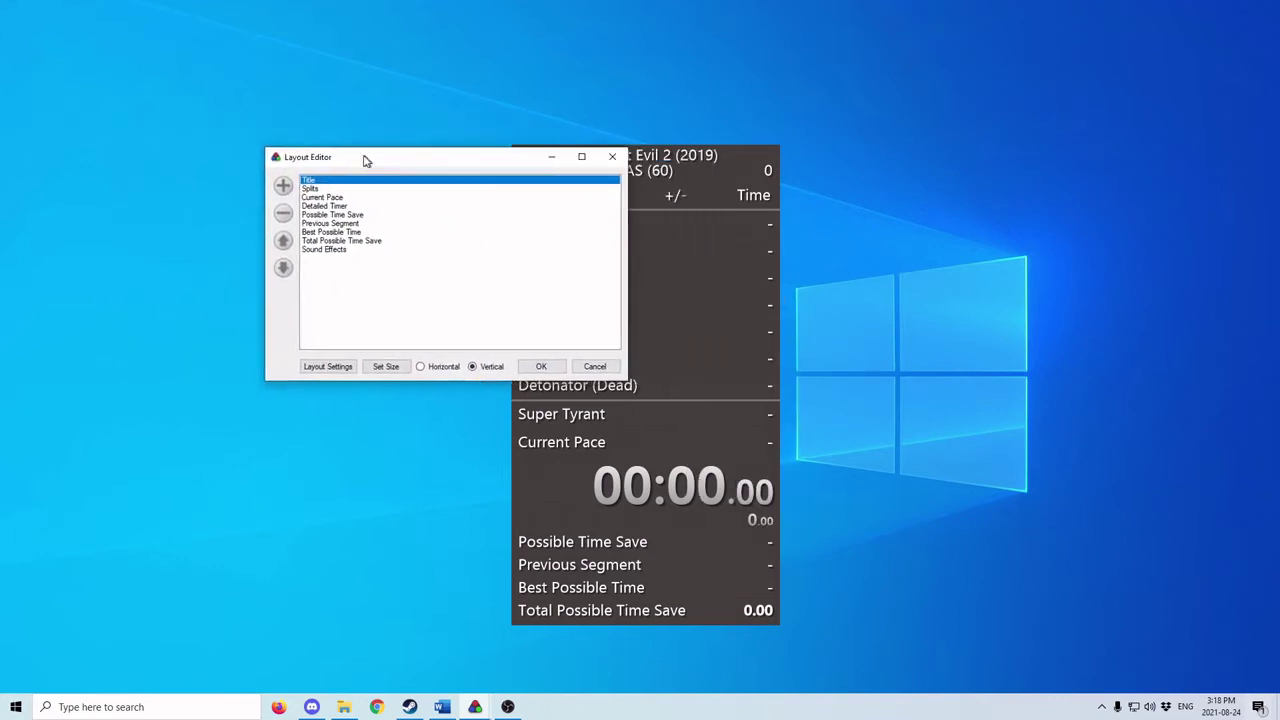
left_click(296, 204)
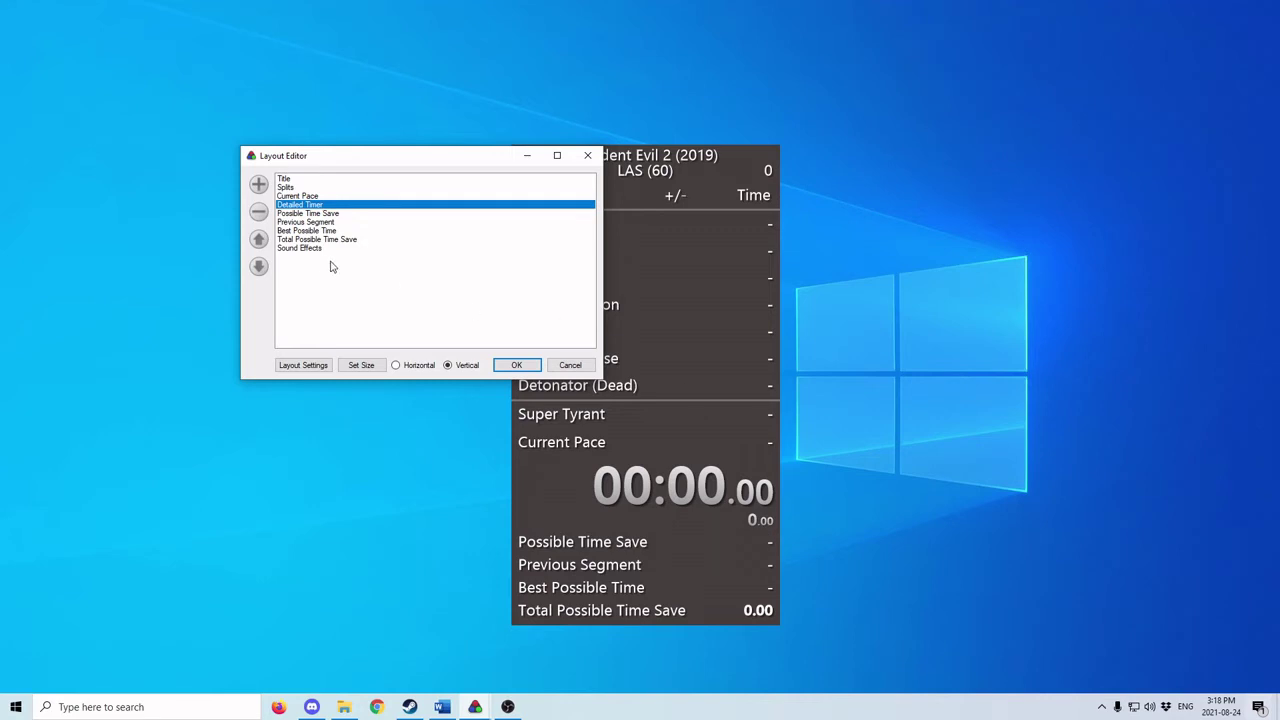
left_click(516, 365)
left_click_drag(697, 277, 707, 231)
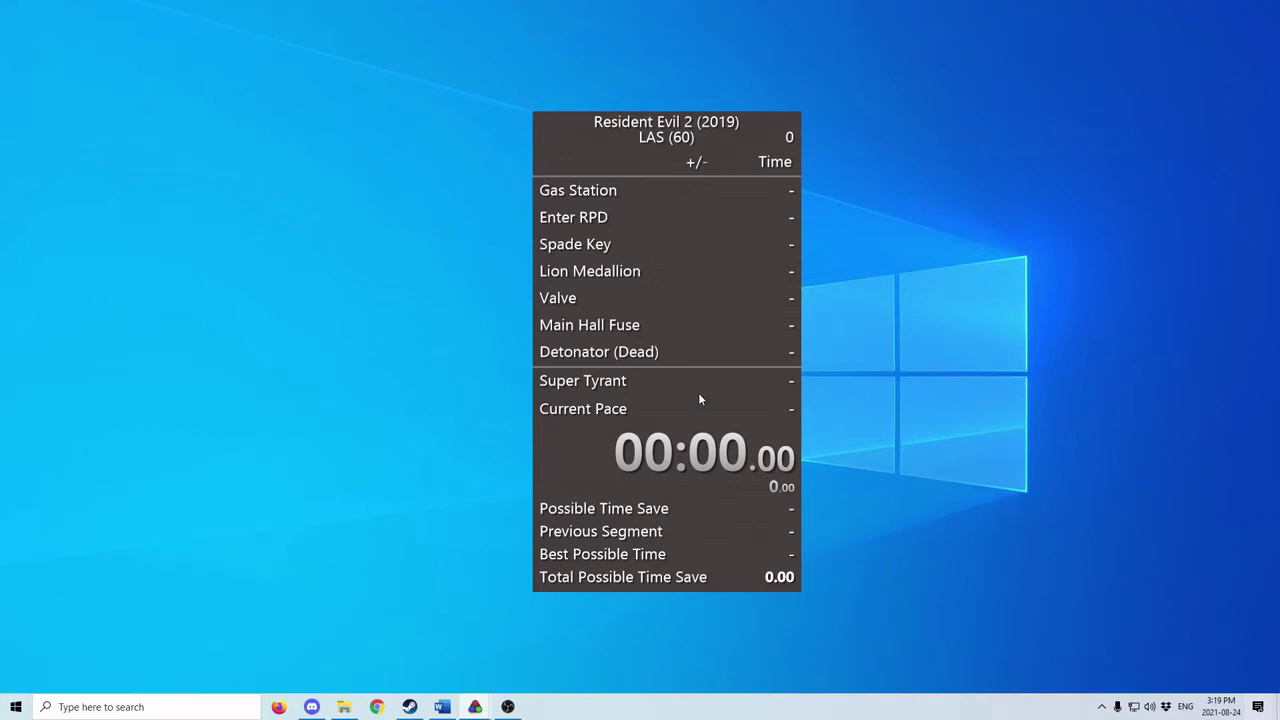
left_click_drag(692, 340, 686, 298)
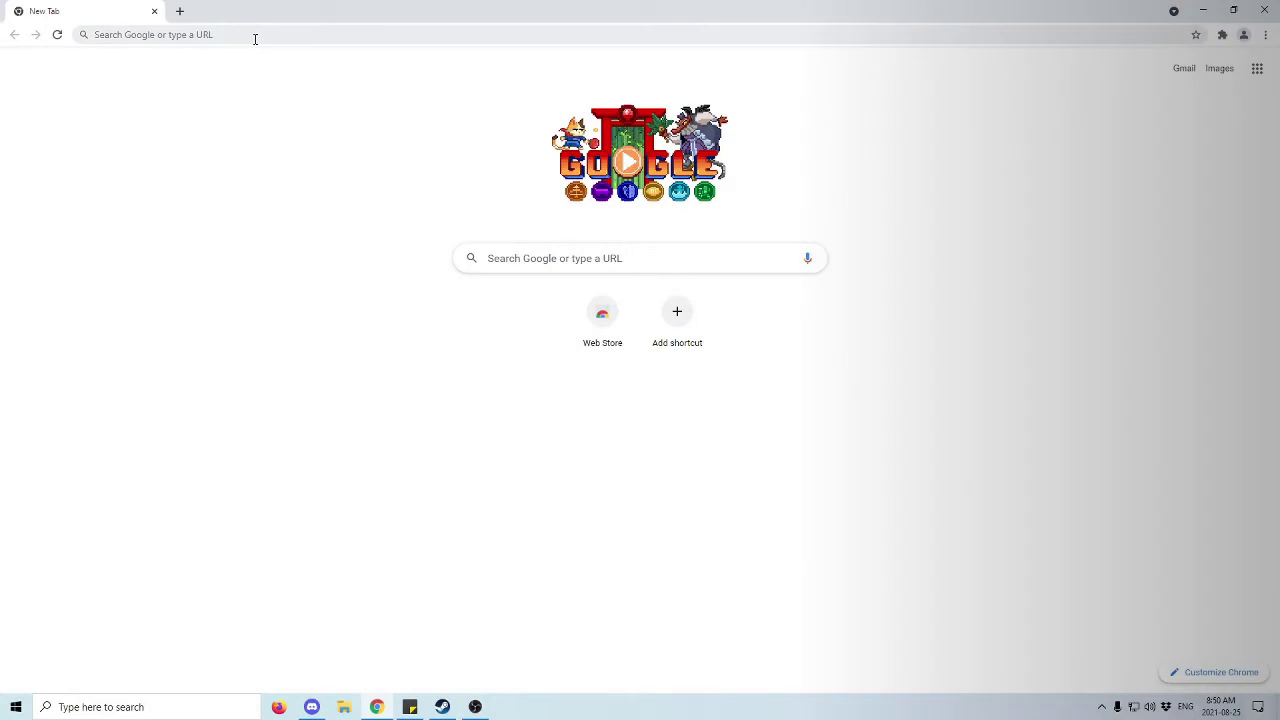
Download SRTPluginManager-v1.0.0.8.zip from the GitHub latest release page and drag it onto the desktop.
left_click(255, 37)
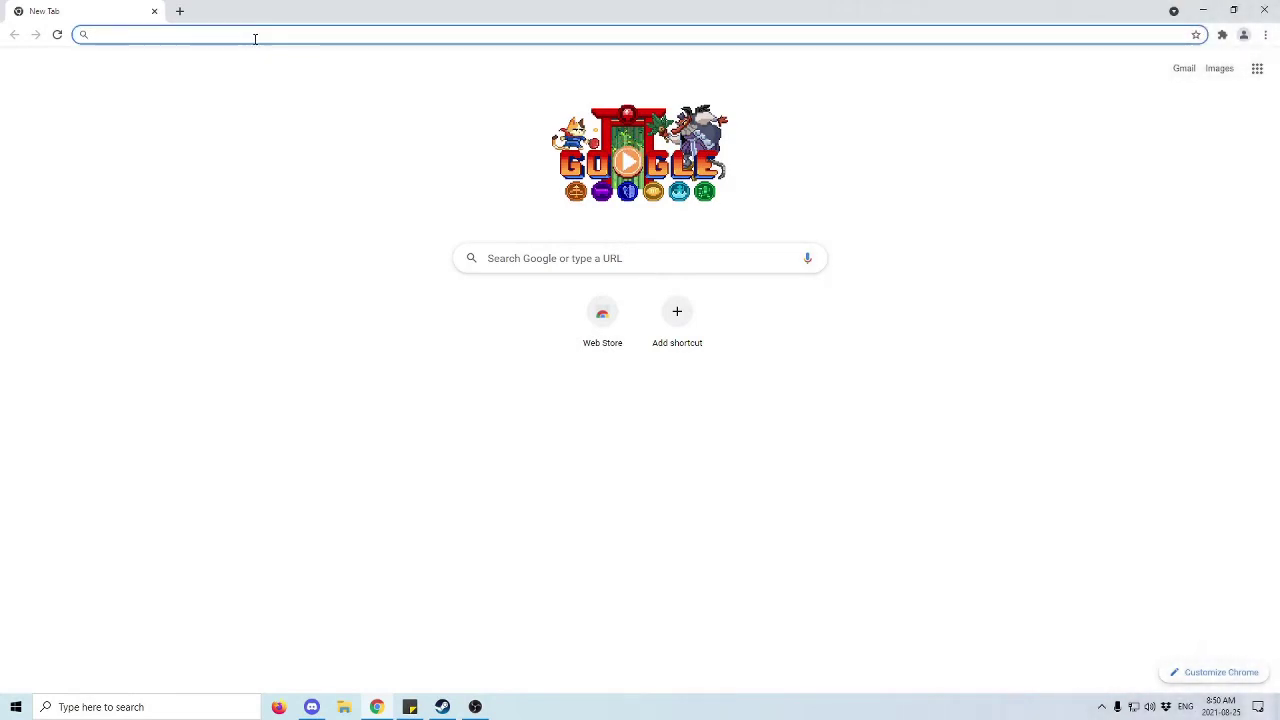
type("https://github.com/SpeedrunTooling/SRTPluginManager/releases/latest")
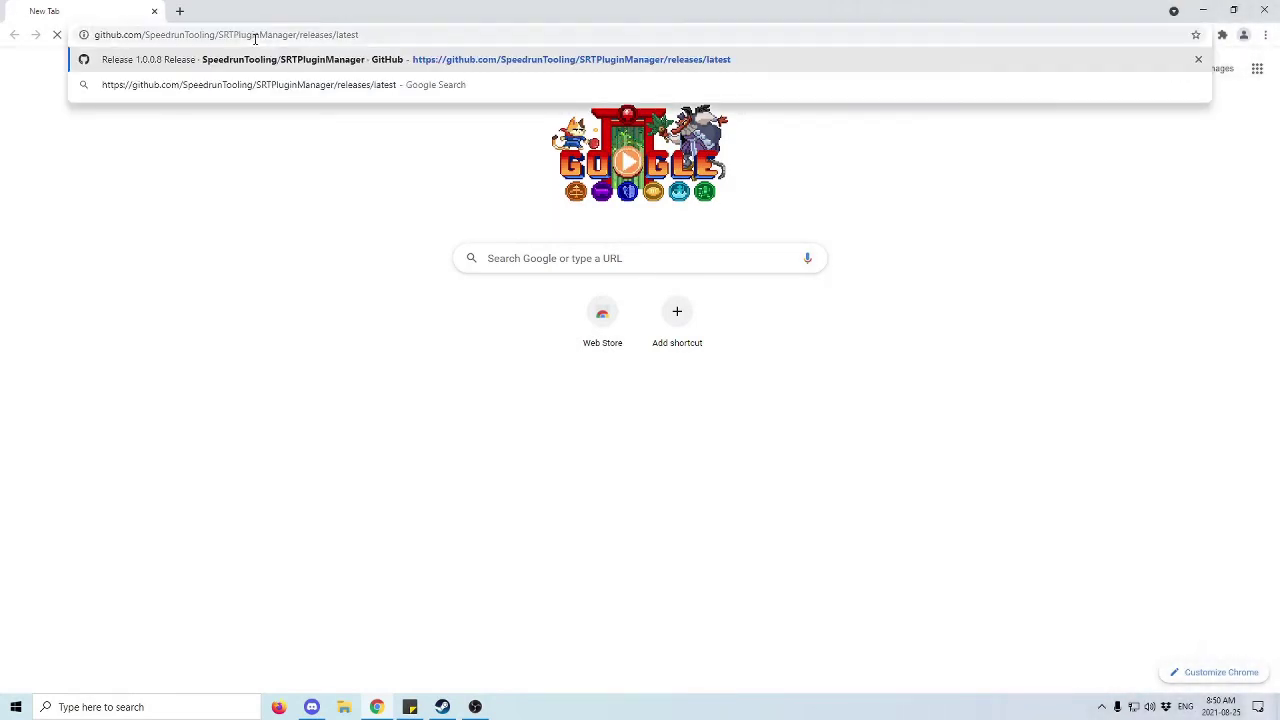
key("Return")
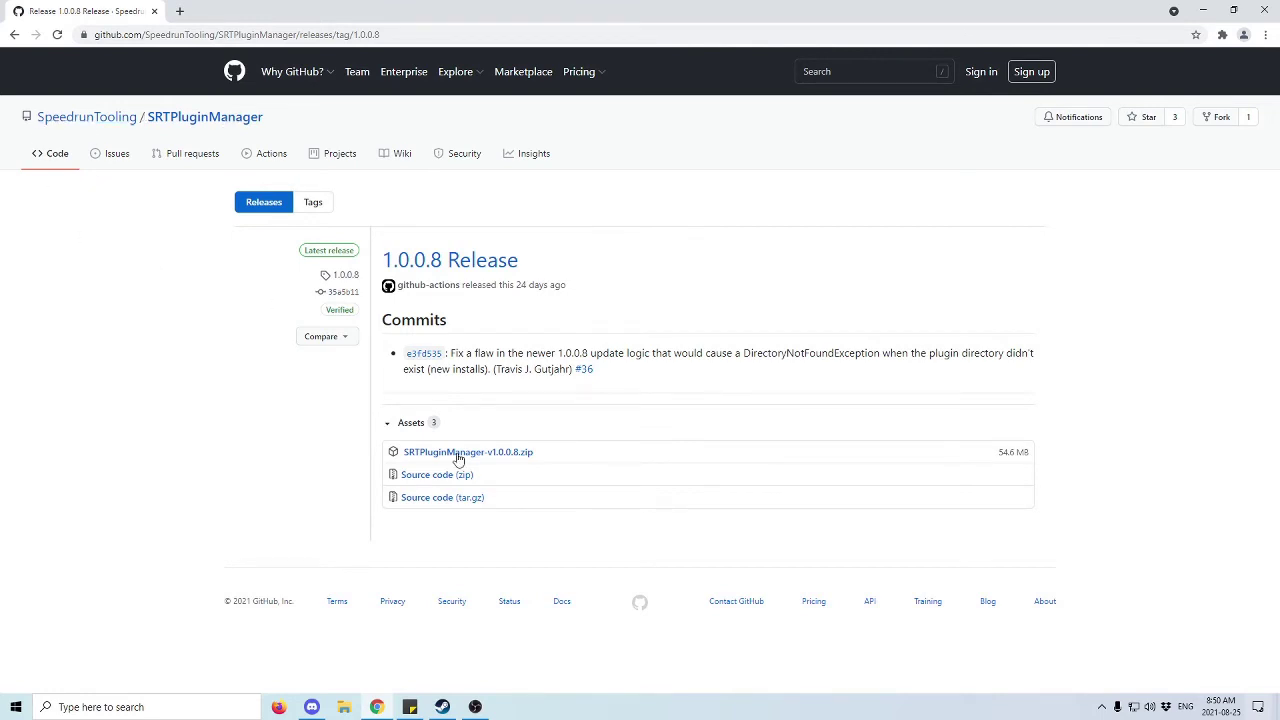
left_click(416, 452)
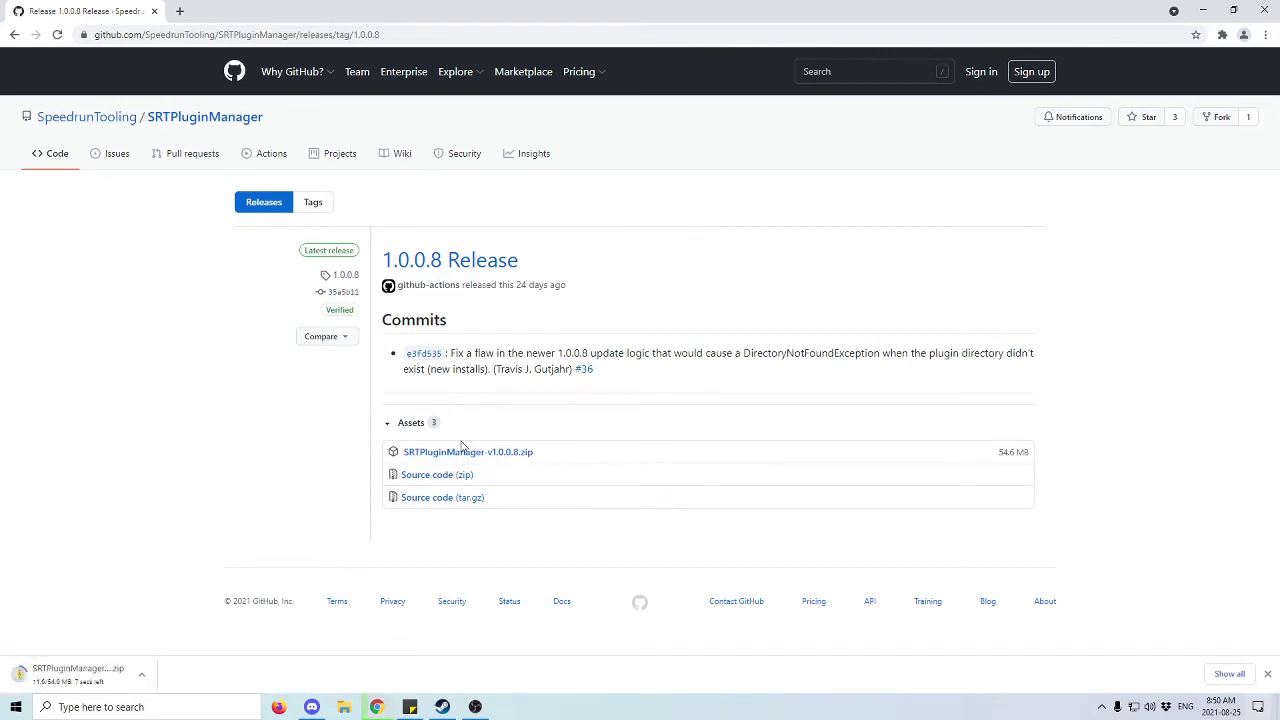
left_click_drag(671, 23, 916, 18)
left_click_drag(660, 667, 318, 222)
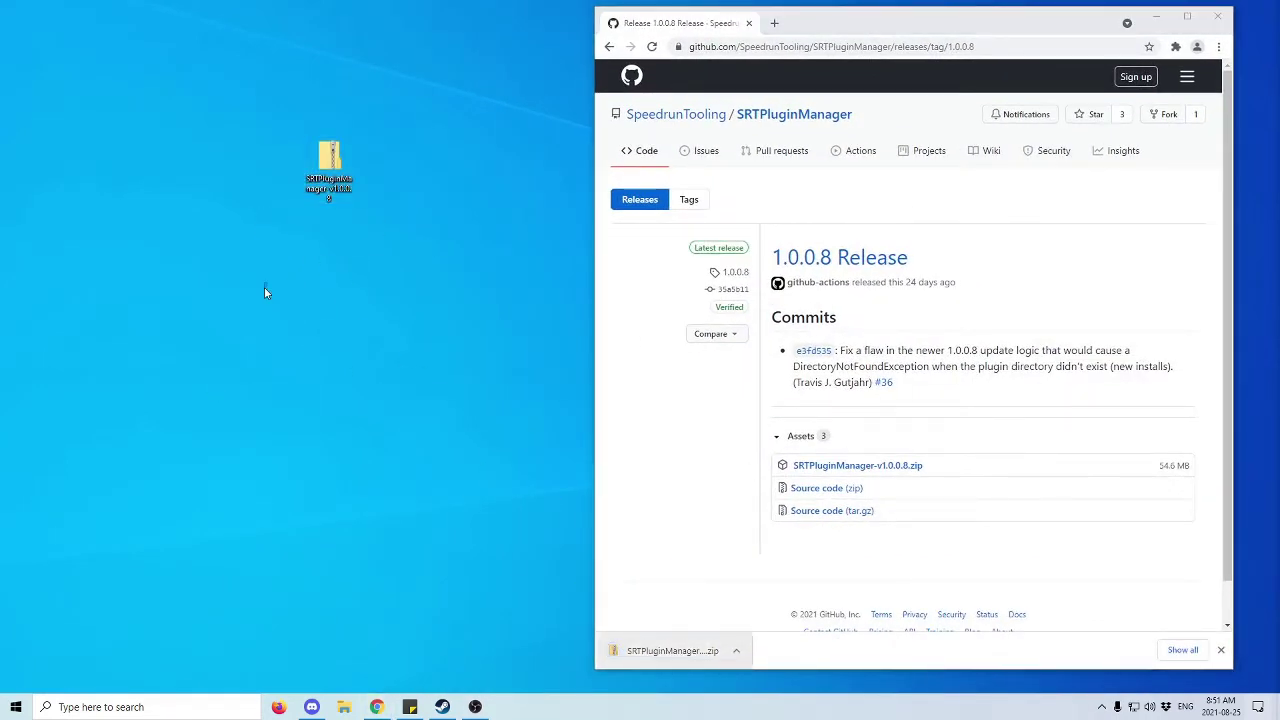
Extract the zip with 7-Zip to SRTPluginManager-v1.0.0.8\ and run SRTPluginManager from it.
right_click(338, 176)
left_click(400, 150)
right_click(336, 157)
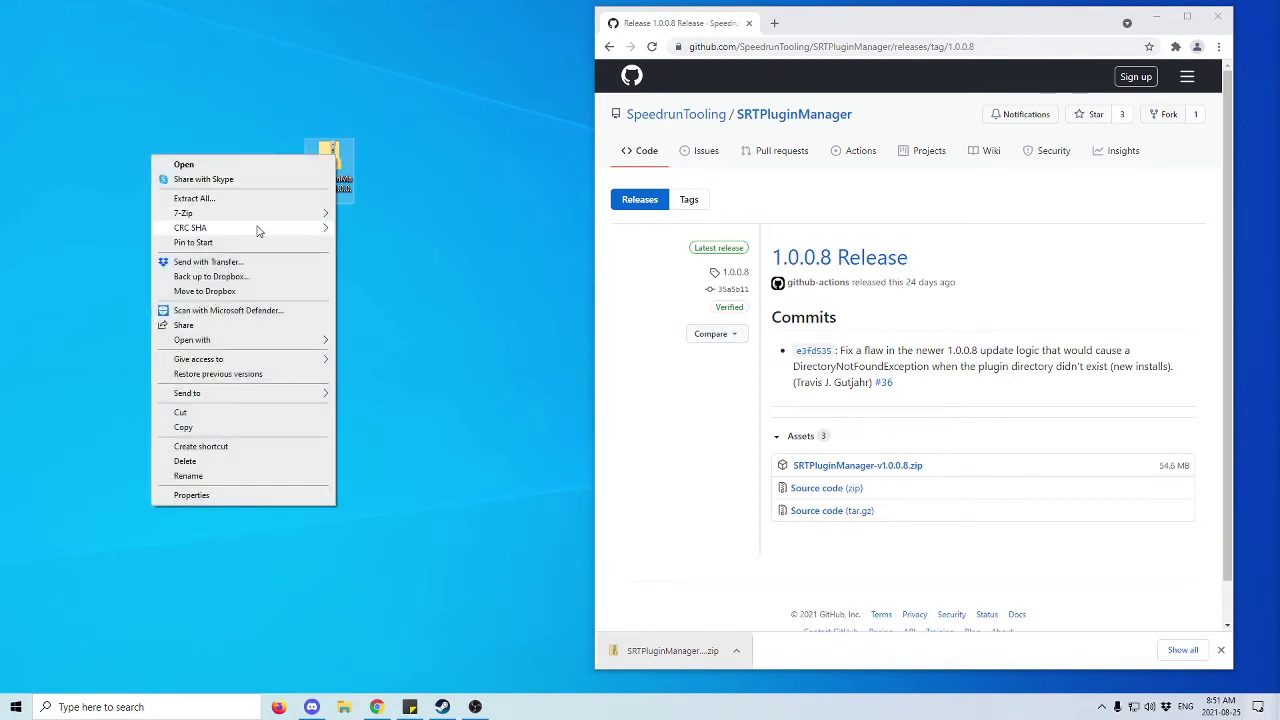
mouse_move(257, 217)
left_click(437, 275)
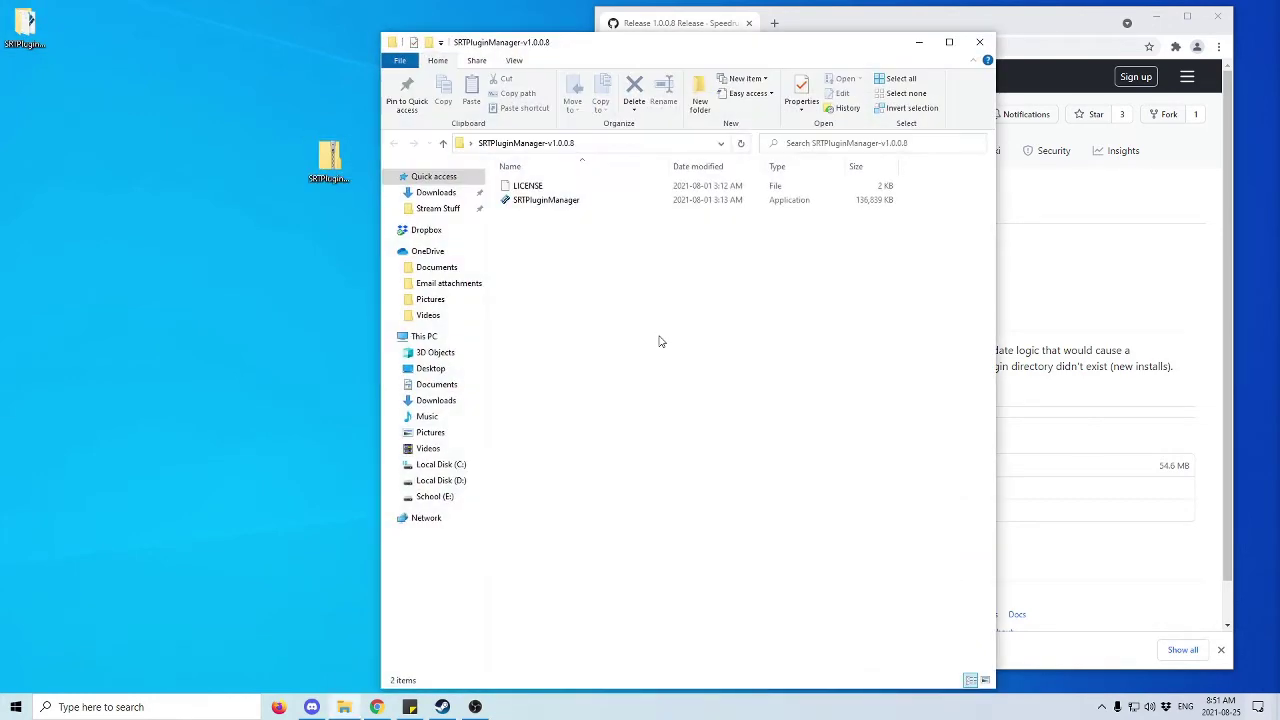
left_click(530, 204)
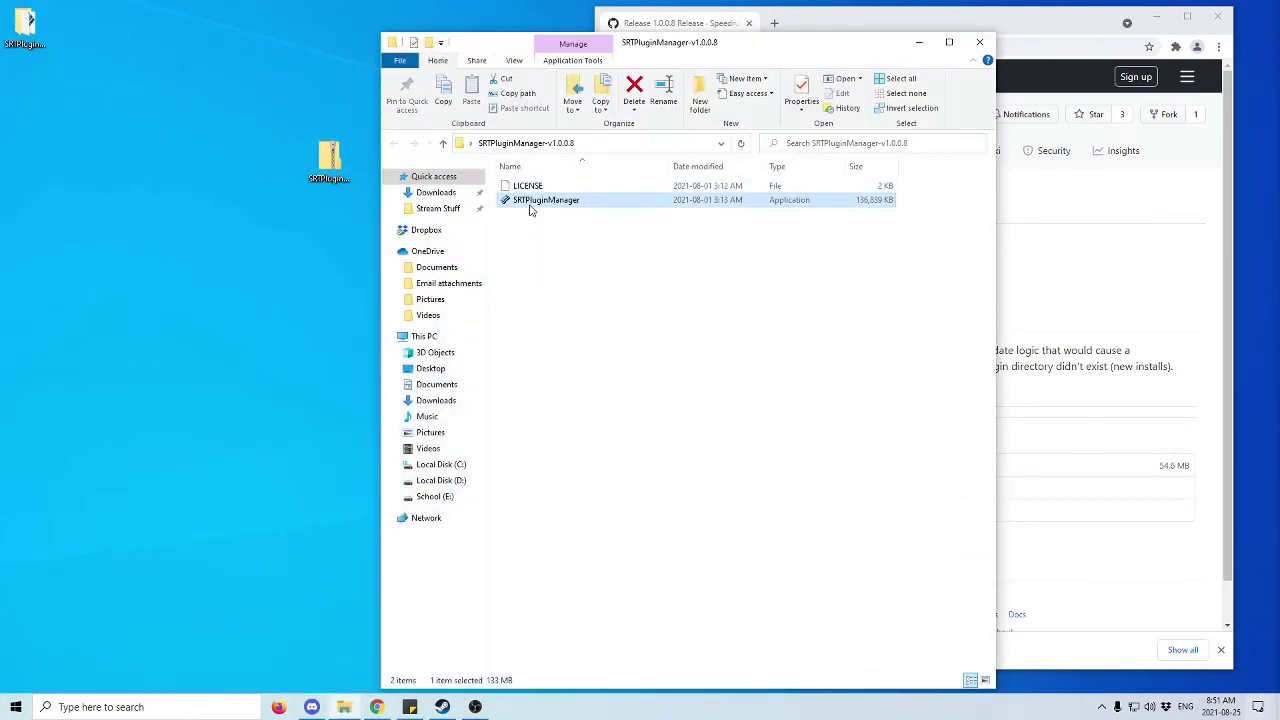
double_click(679, 201)
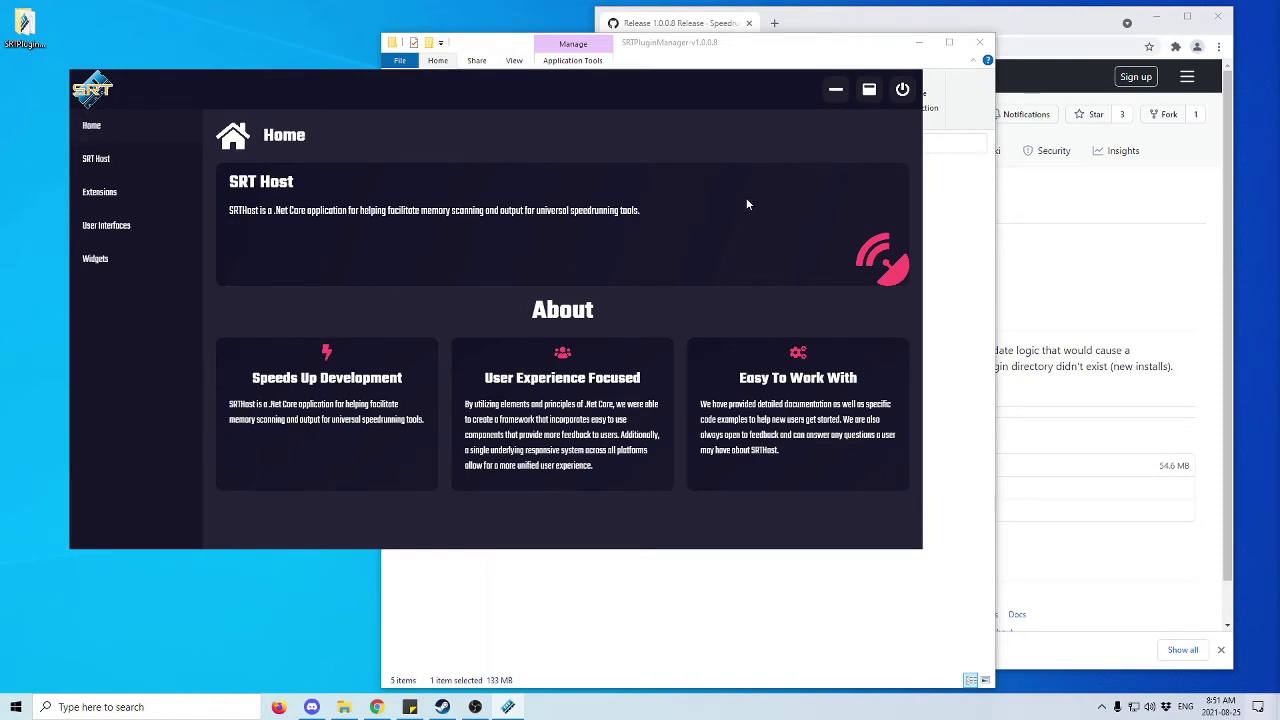
Install SRT Host 3.1.0.1 and the Resident Evil 2 Remake plugin 1.1.3.6.
left_click(92, 162)
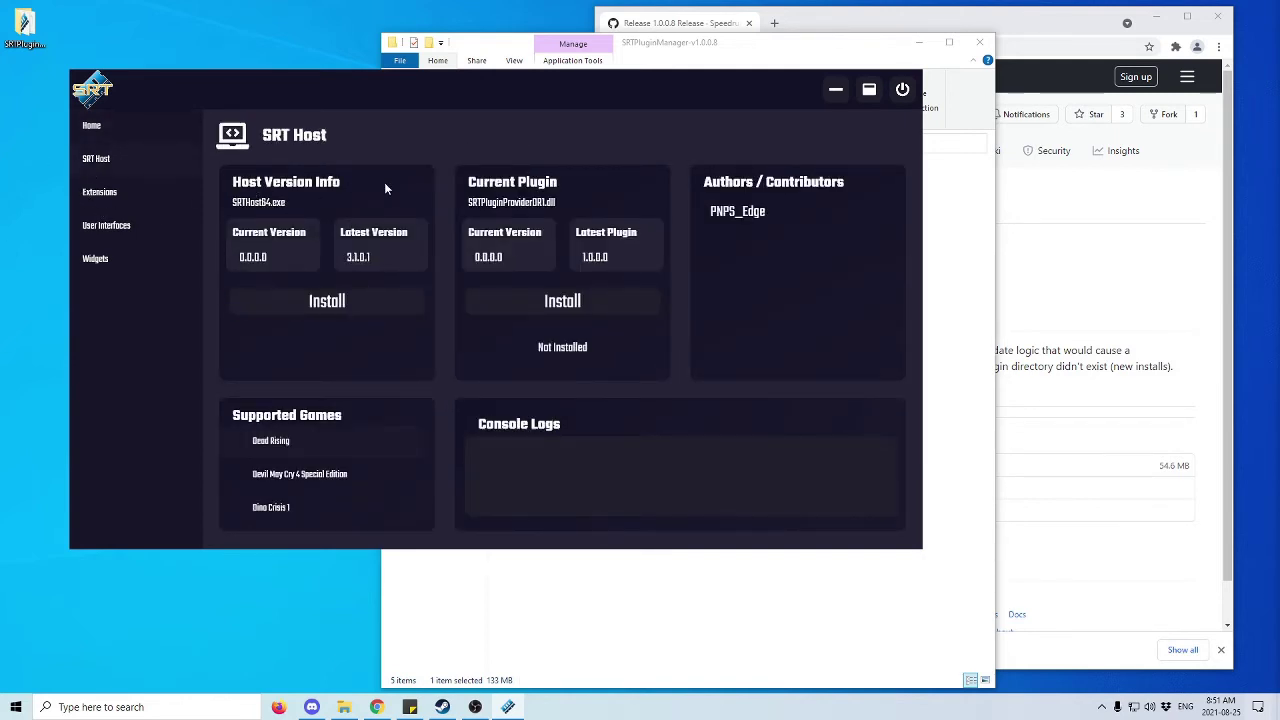
left_click(309, 305)
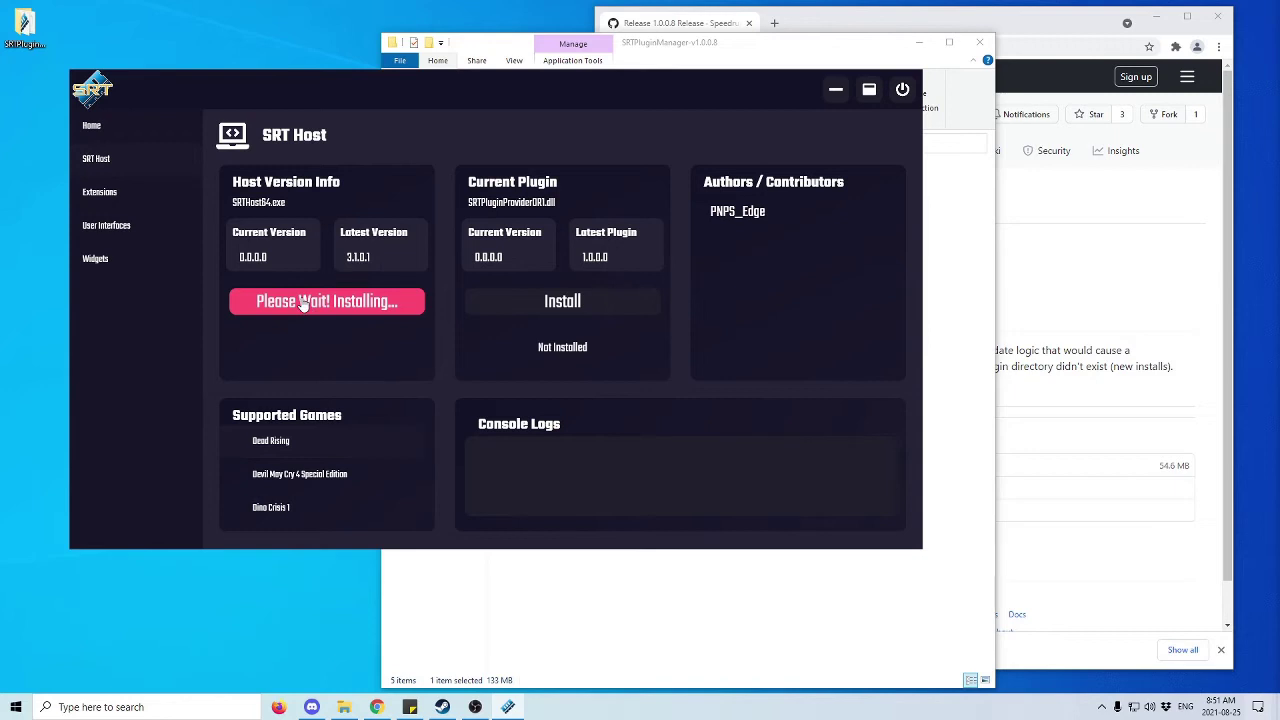
scroll(264, 469, "down", 10)
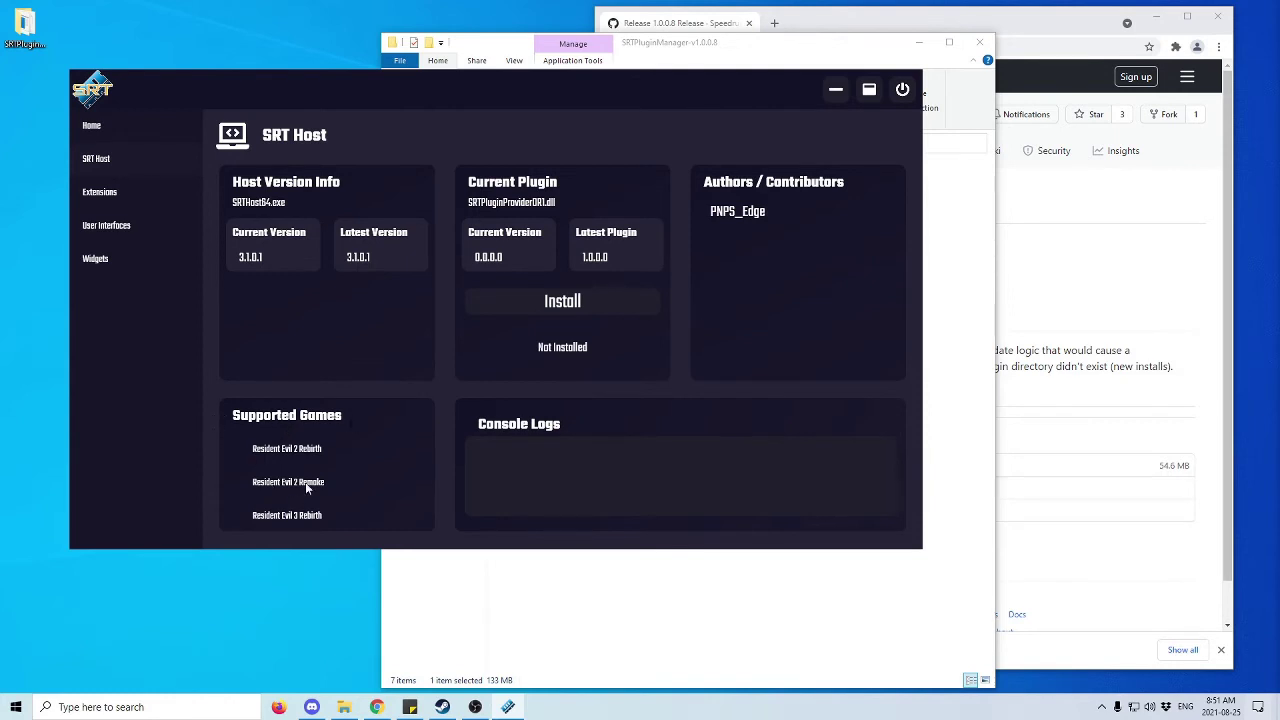
left_click(305, 482)
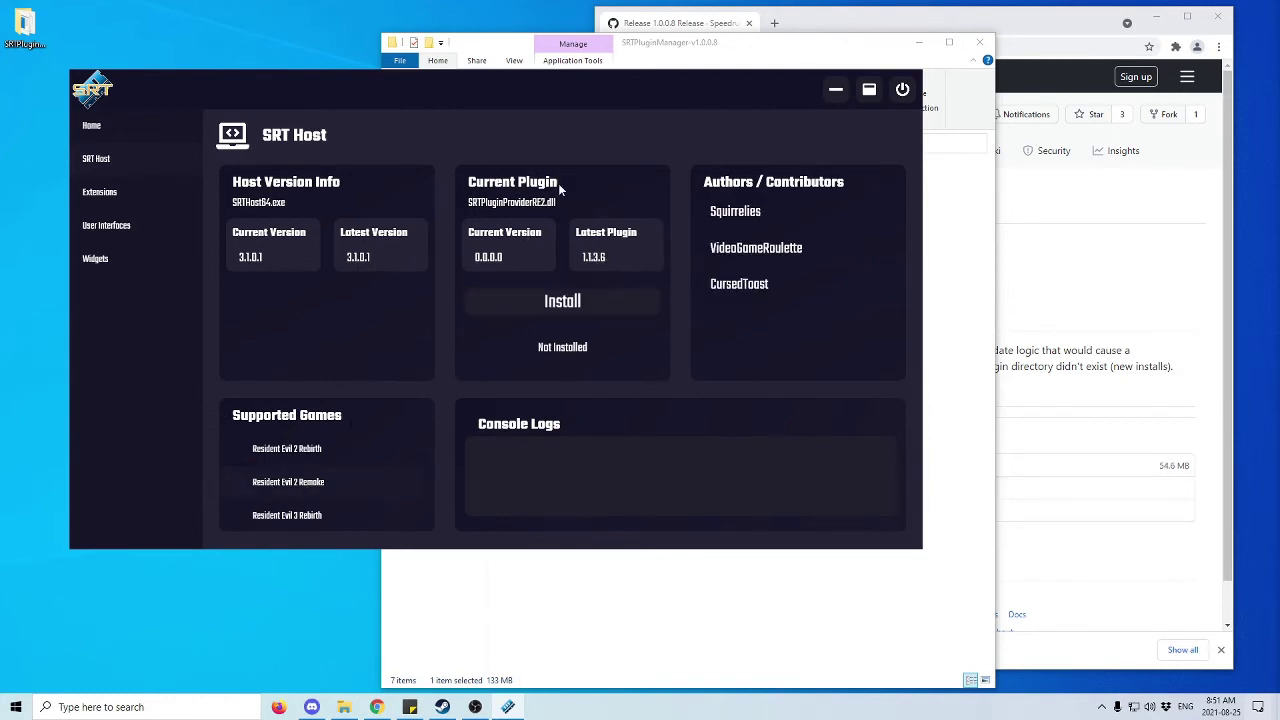
left_click(569, 303)
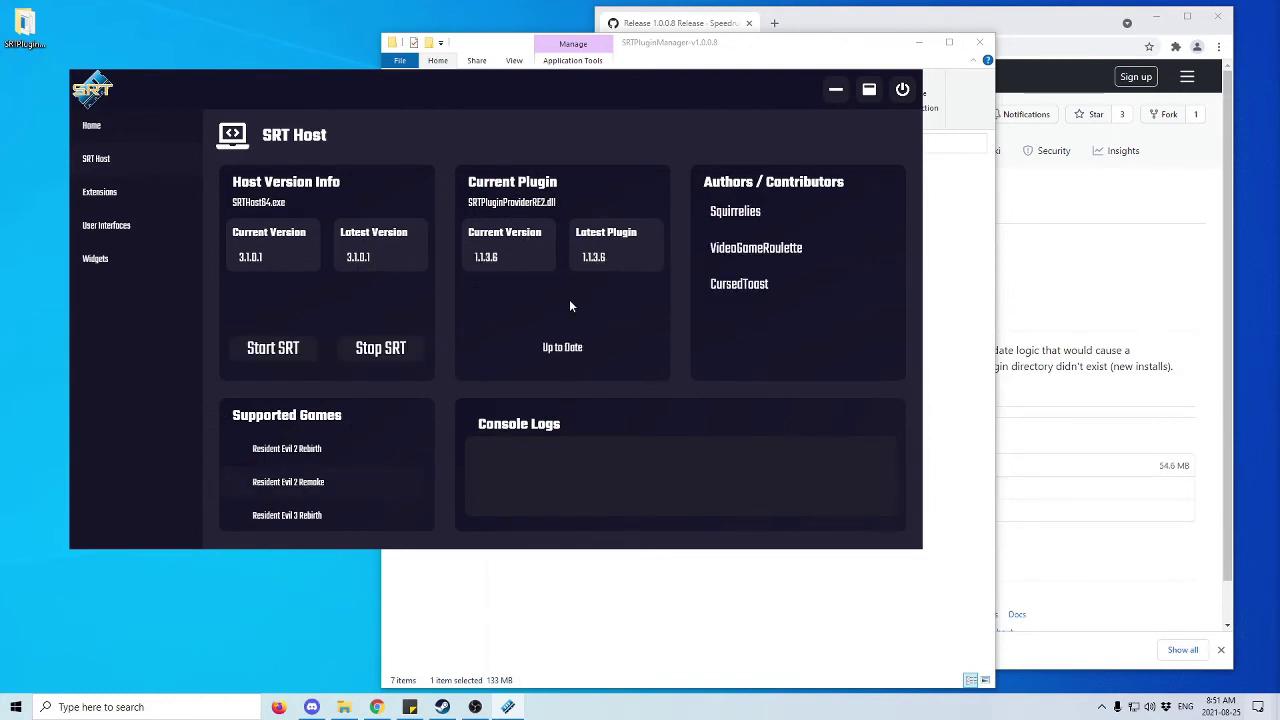
left_click(136, 203)
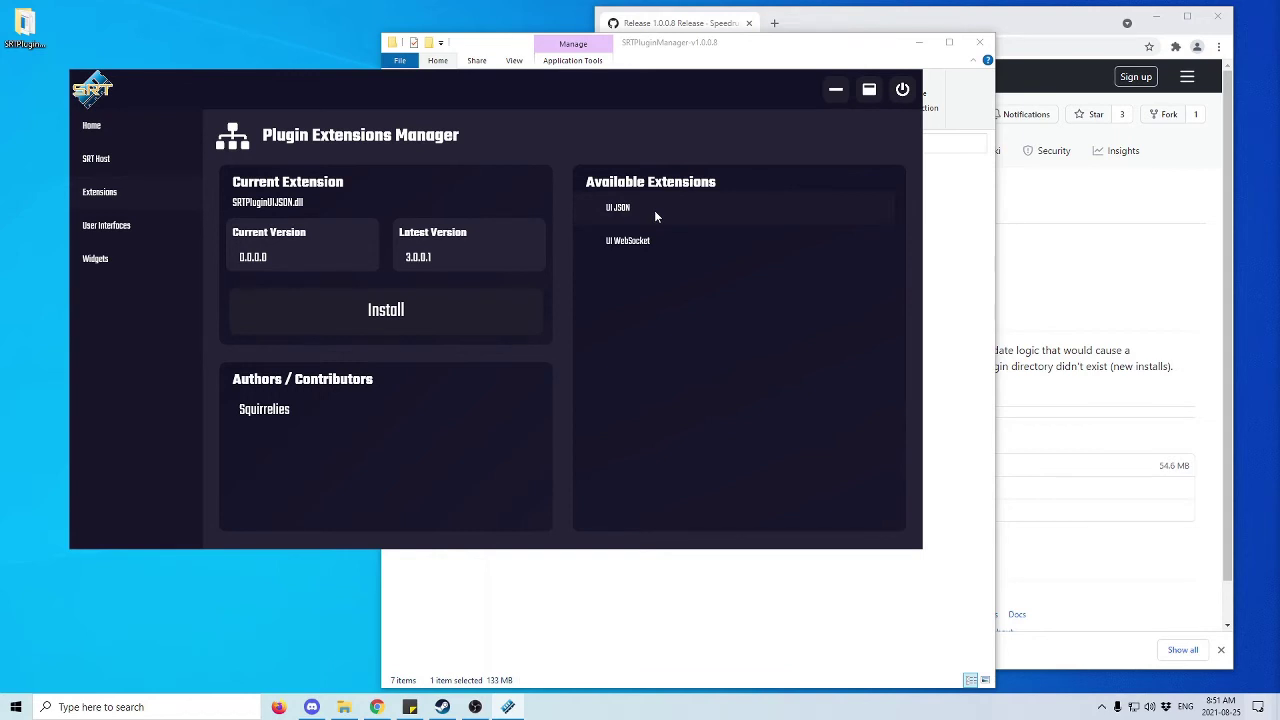
Install the UI JSON extension 3.0.0.1.
left_click(330, 326)
left_click(111, 228)
left_click(128, 200)
left_click(100, 162)
Copy the Stats widget URL and load the SRT STATS HUD in a new Chrome tab.
left_click(94, 262)
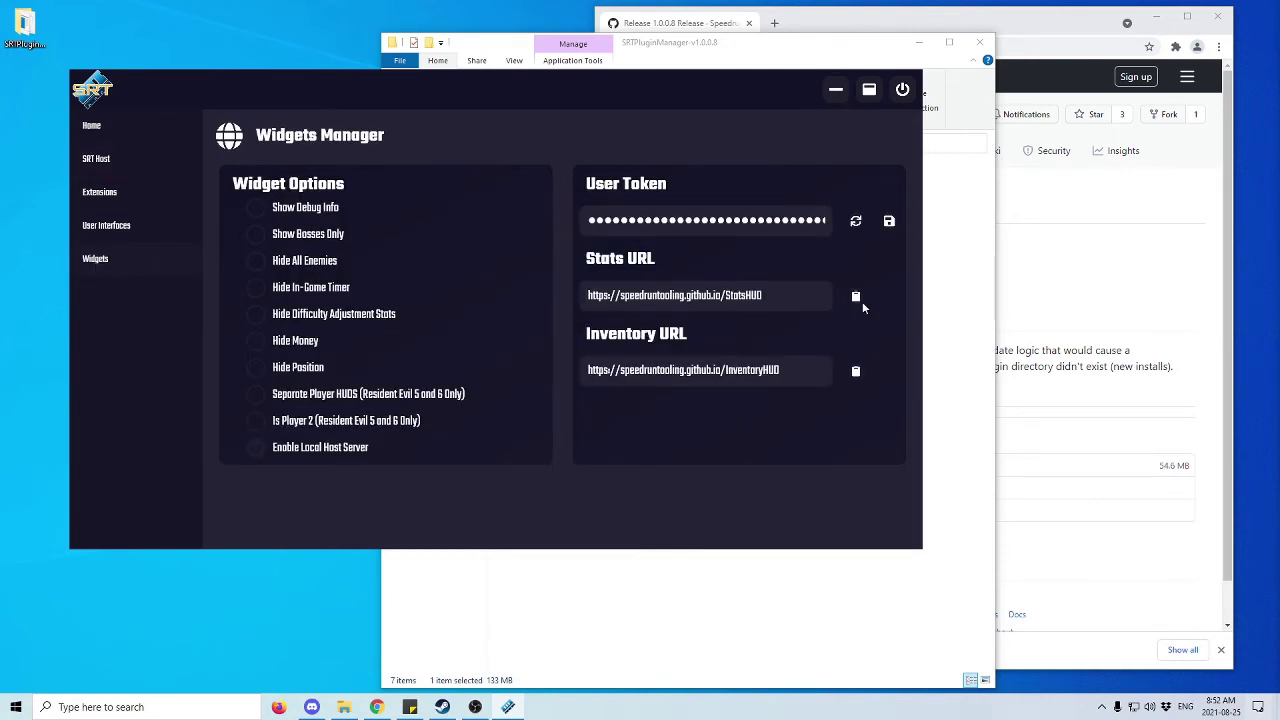
left_click(856, 297)
left_click(776, 23)
type("https://speedruntooling.github.io/StatsHUD")
key("Return")
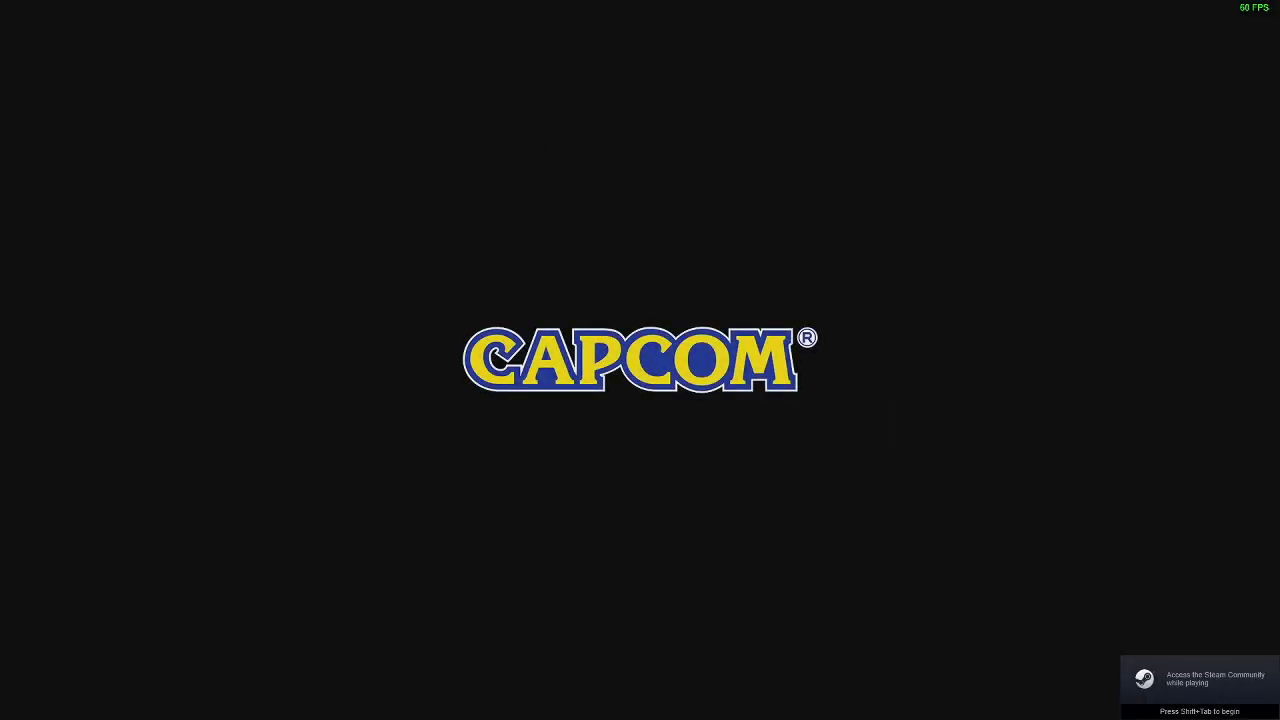
Select Resident Evil 2 Remake on SRT Host and start SRT.
key("alt+Tab")
left_click(106, 158)
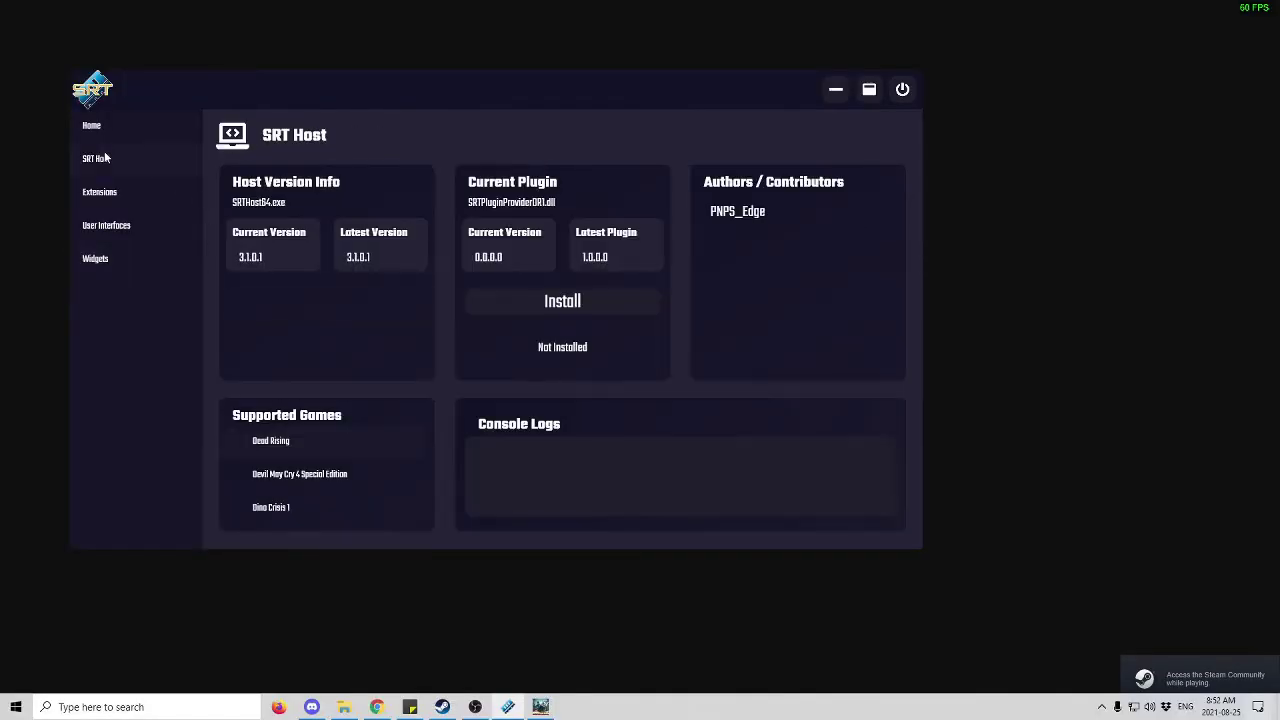
scroll(300, 470, "down", 3)
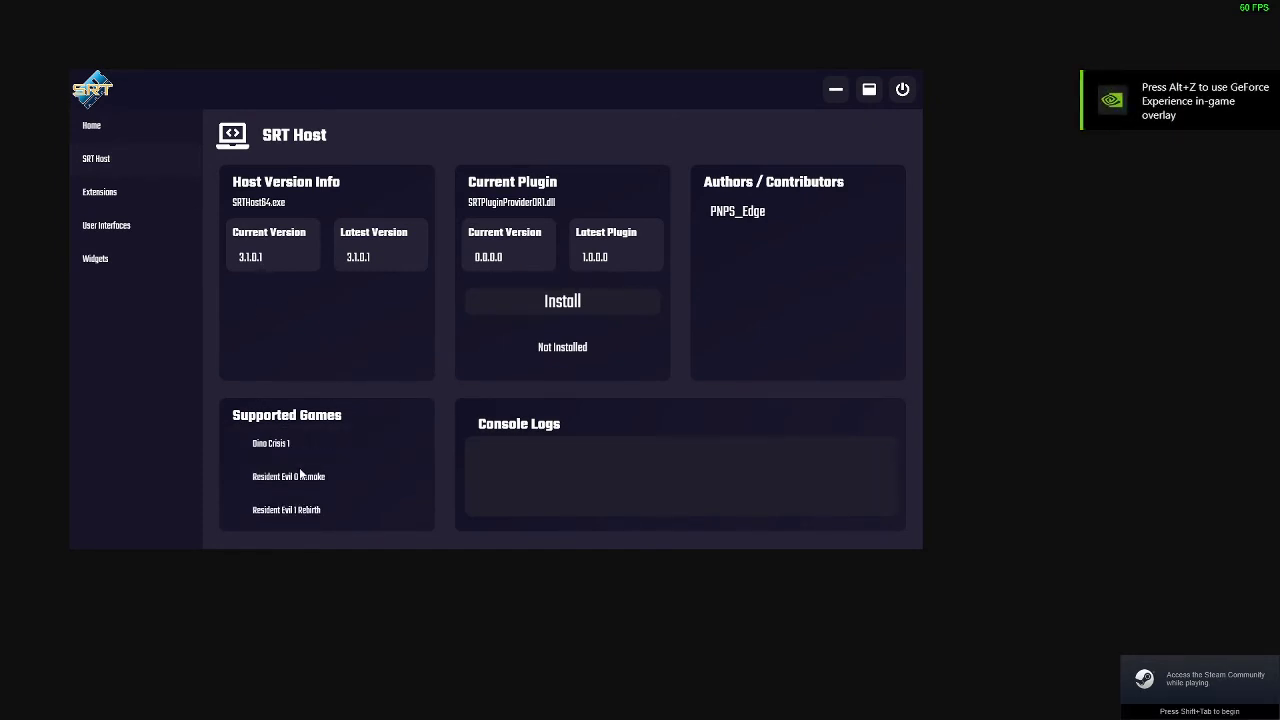
scroll(307, 496, "down", 1)
left_click(302, 487)
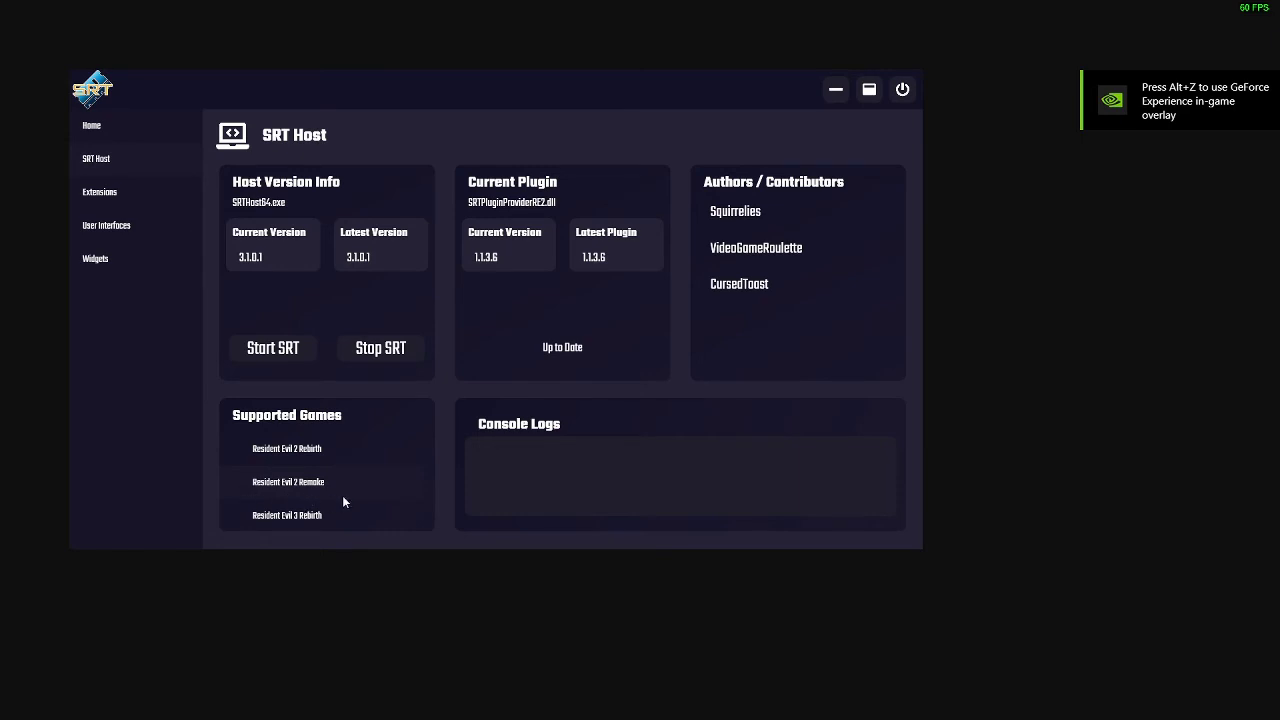
left_click(272, 350)
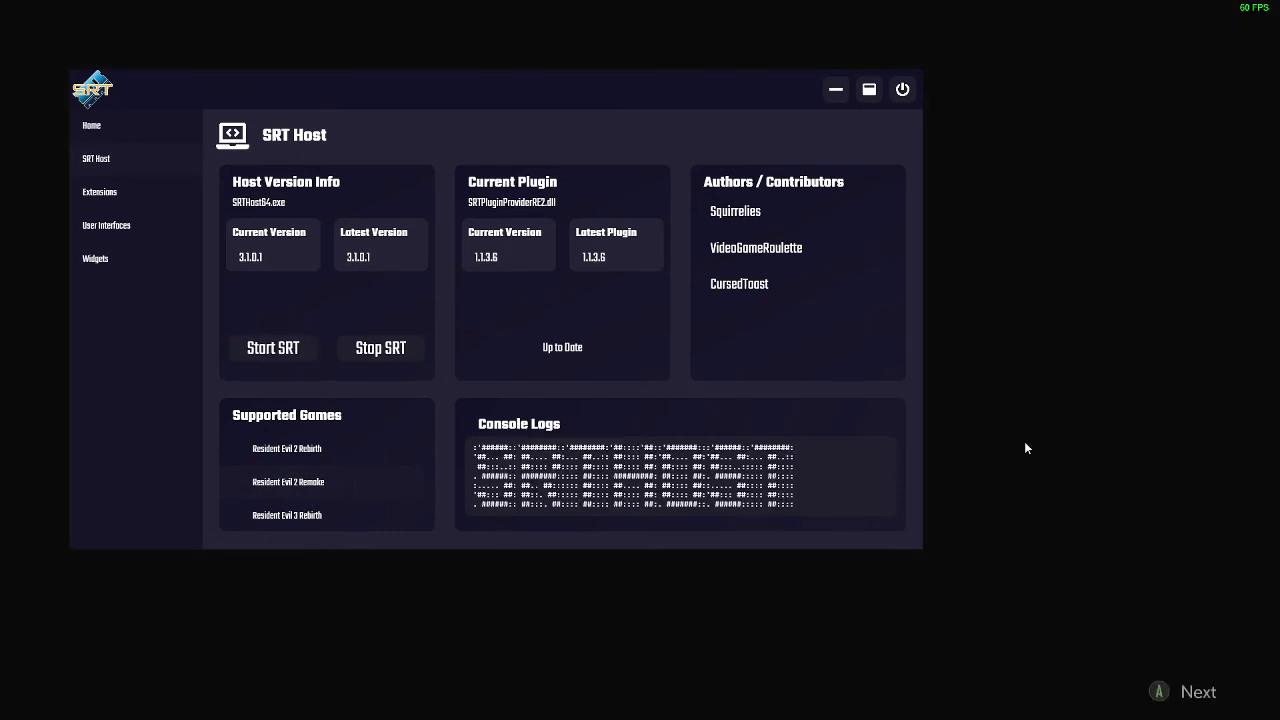
key("Return")
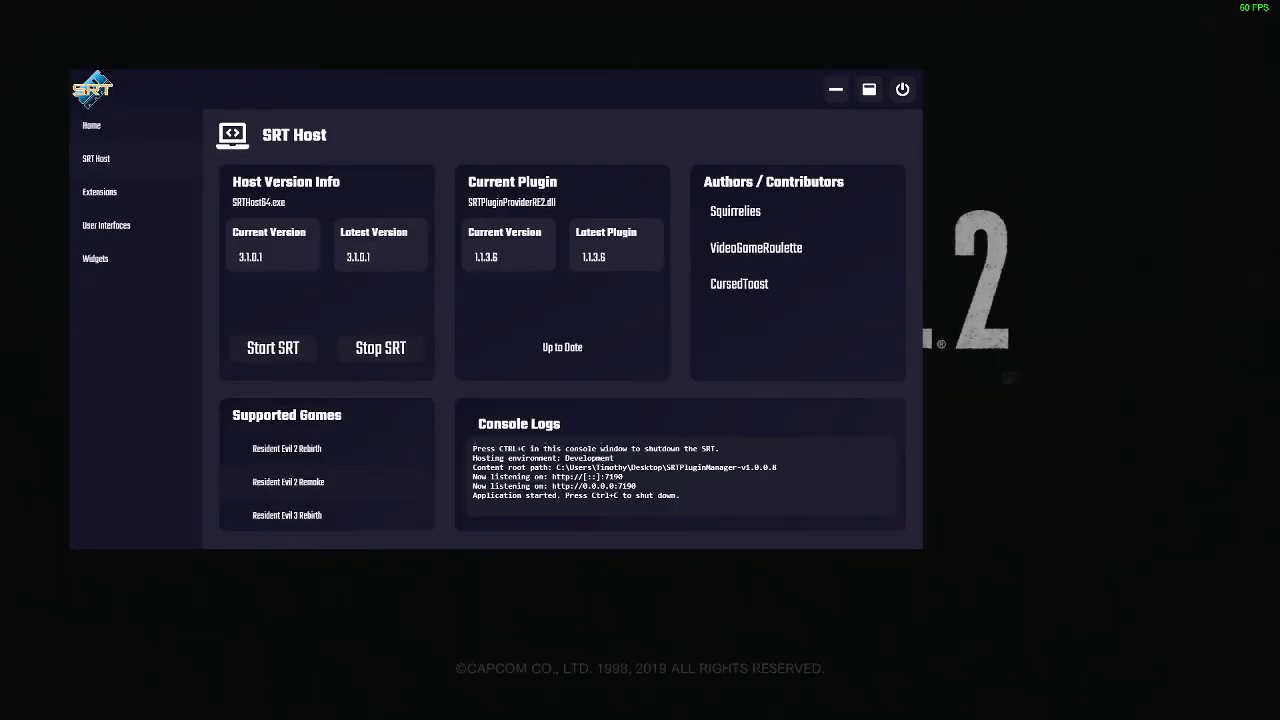
key("alt+Tab")
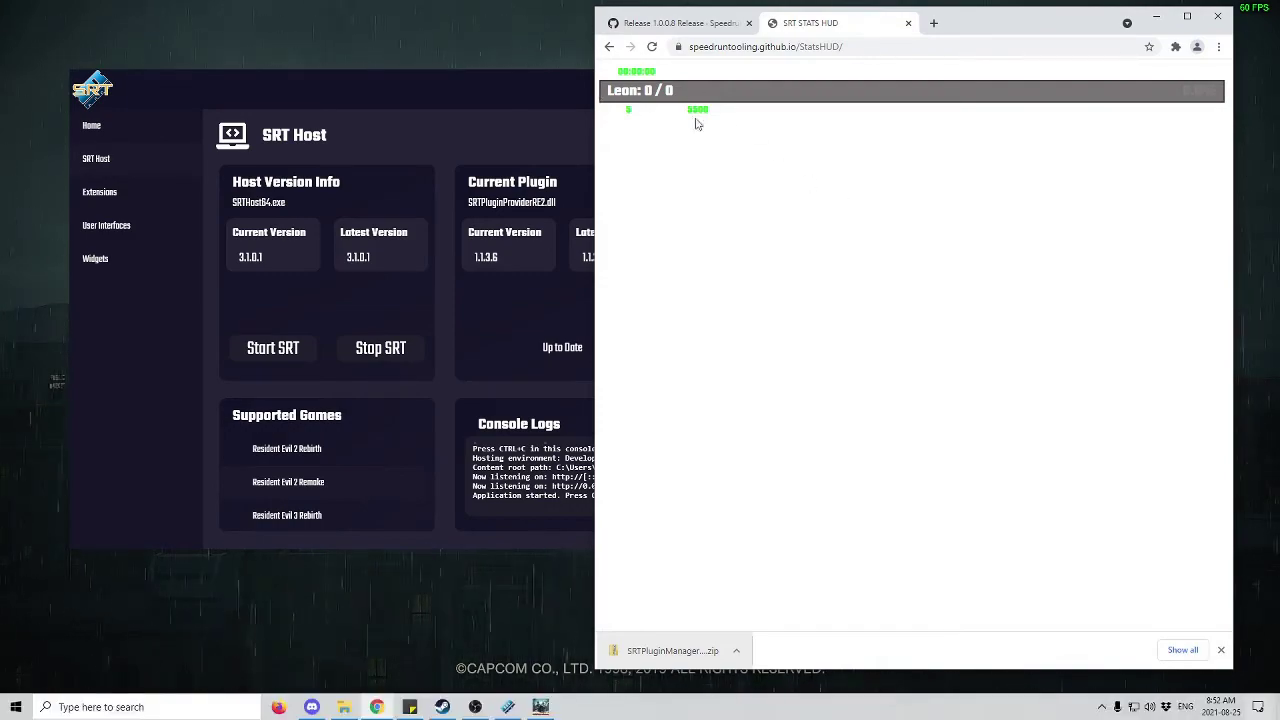
key("alt+Tab")
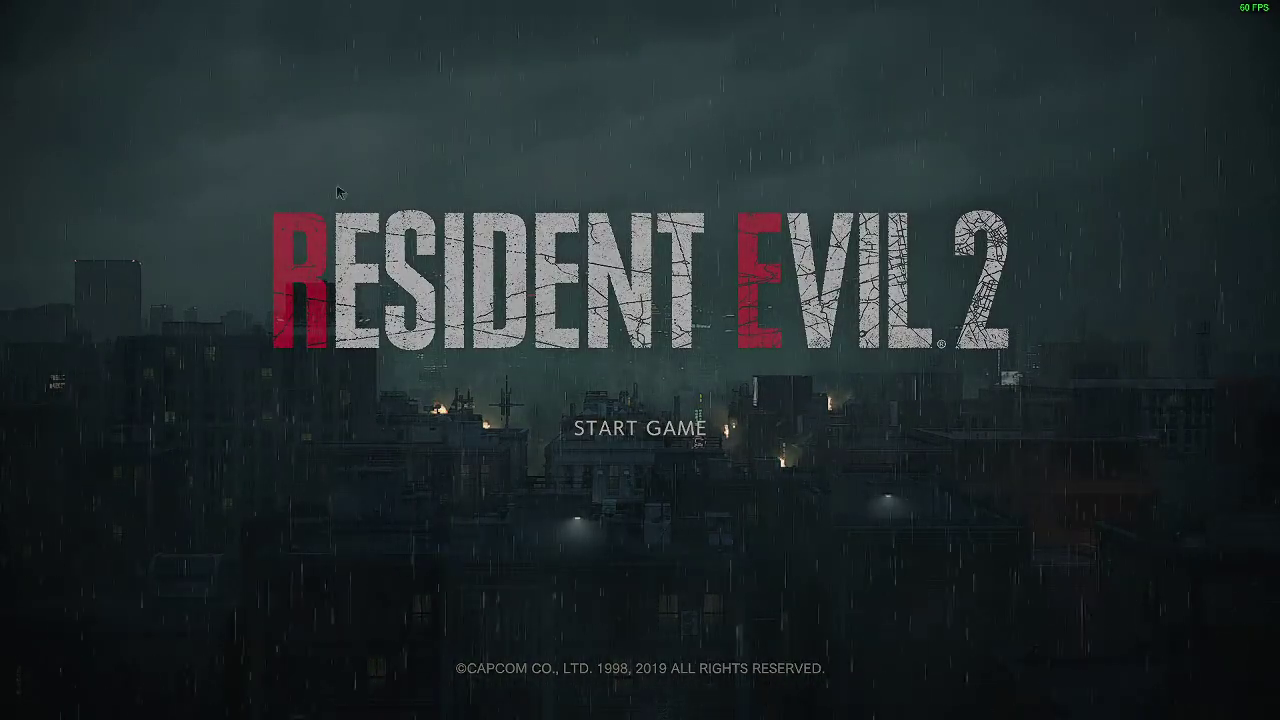
Load Leon's Watchman's Room save and check the HUD's IGT, health and rank readouts.
left_click(189, 157)
left_click(143, 149)
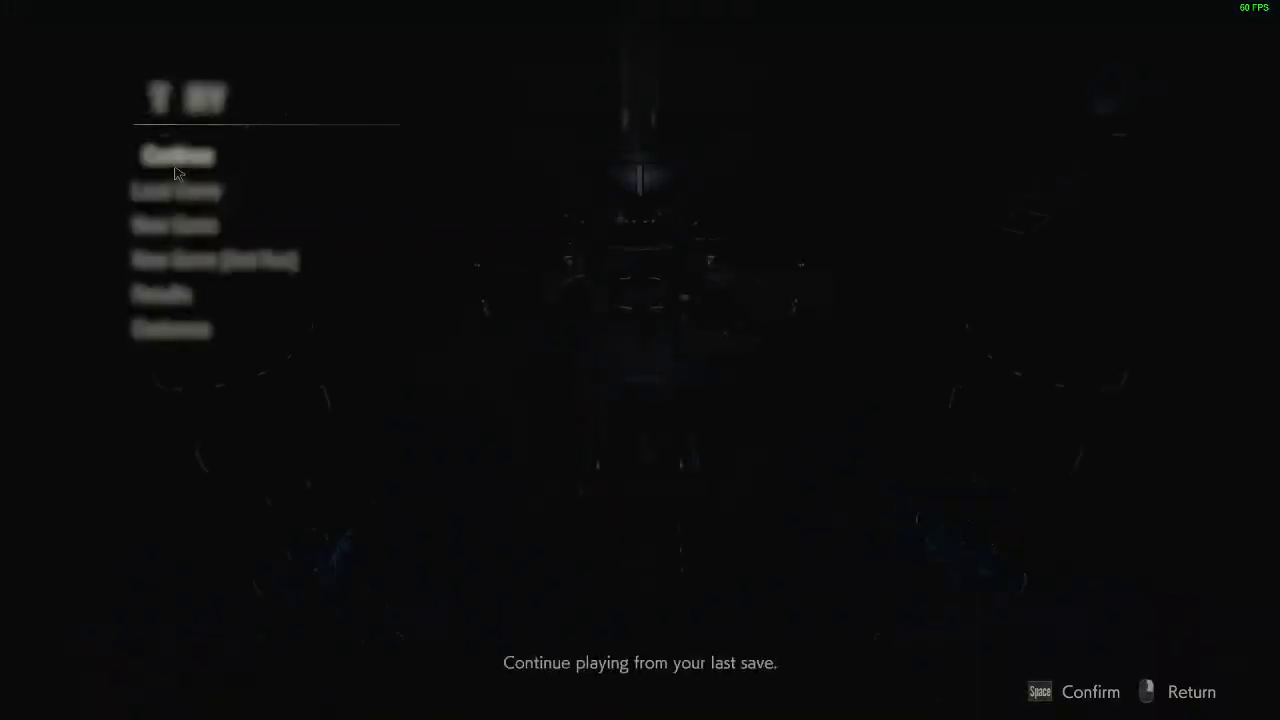
left_click(649, 270)
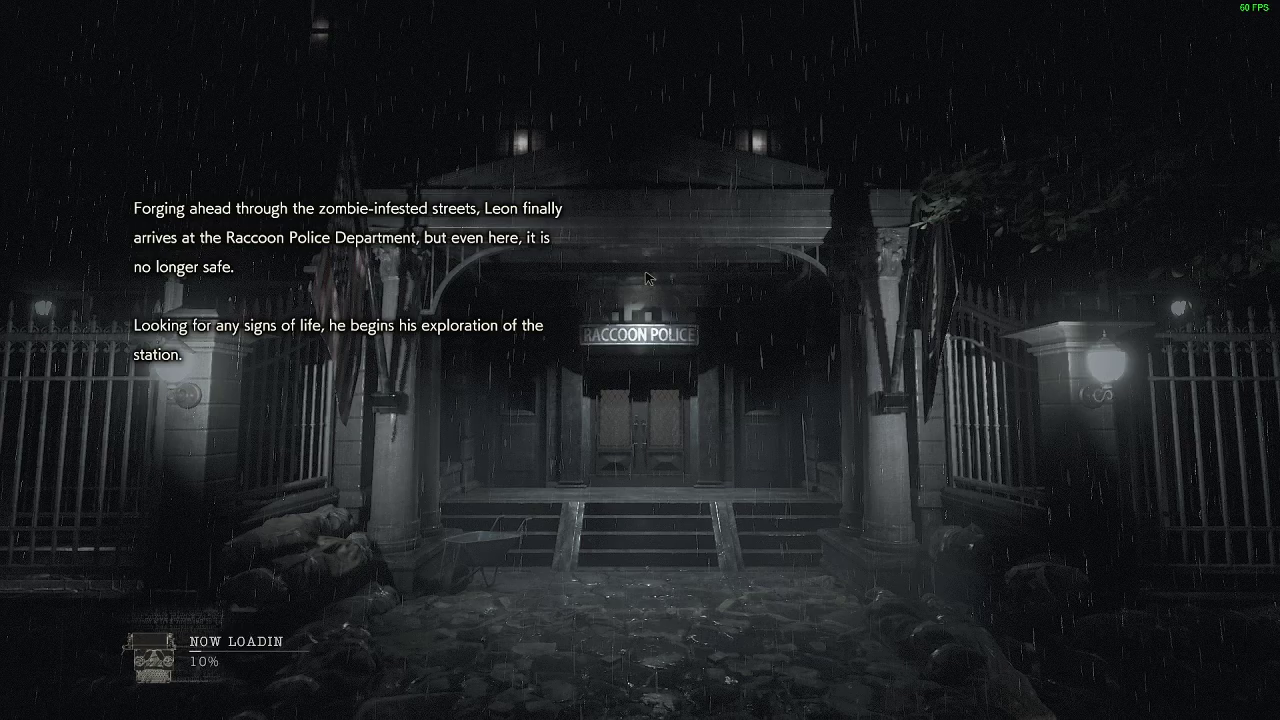
key("w")
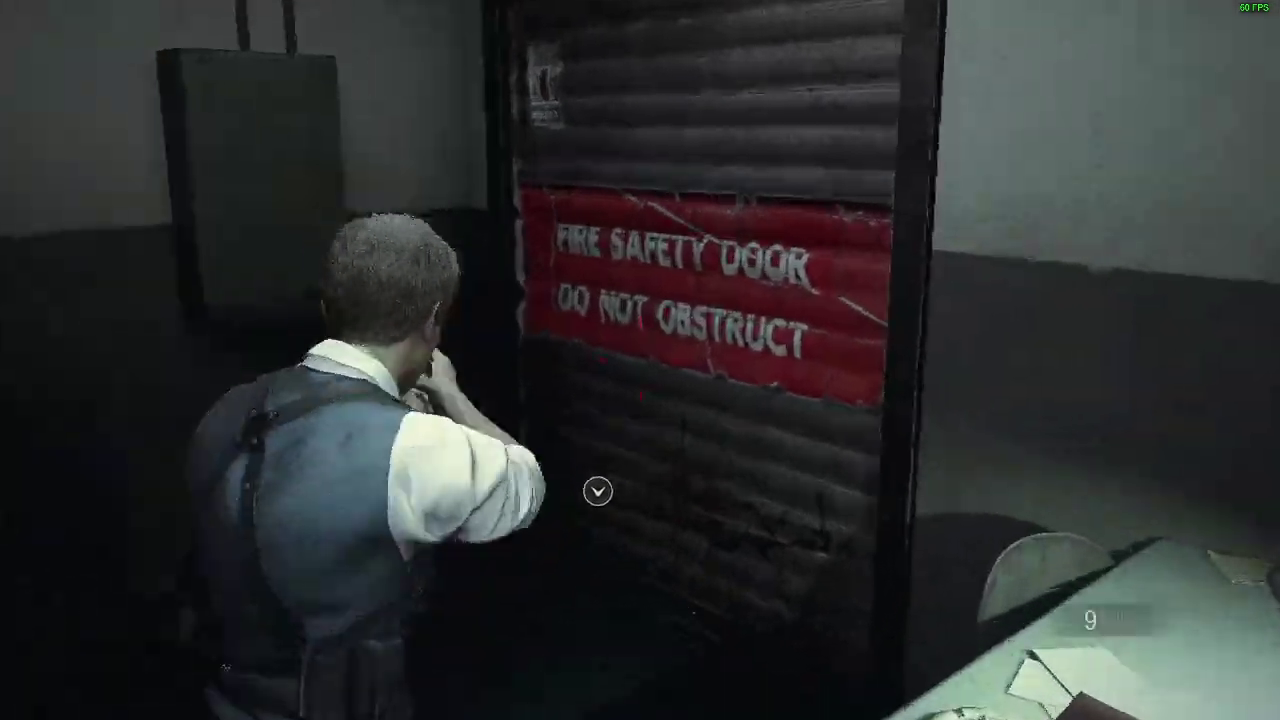
key("Escape")
key("alt+Tab")
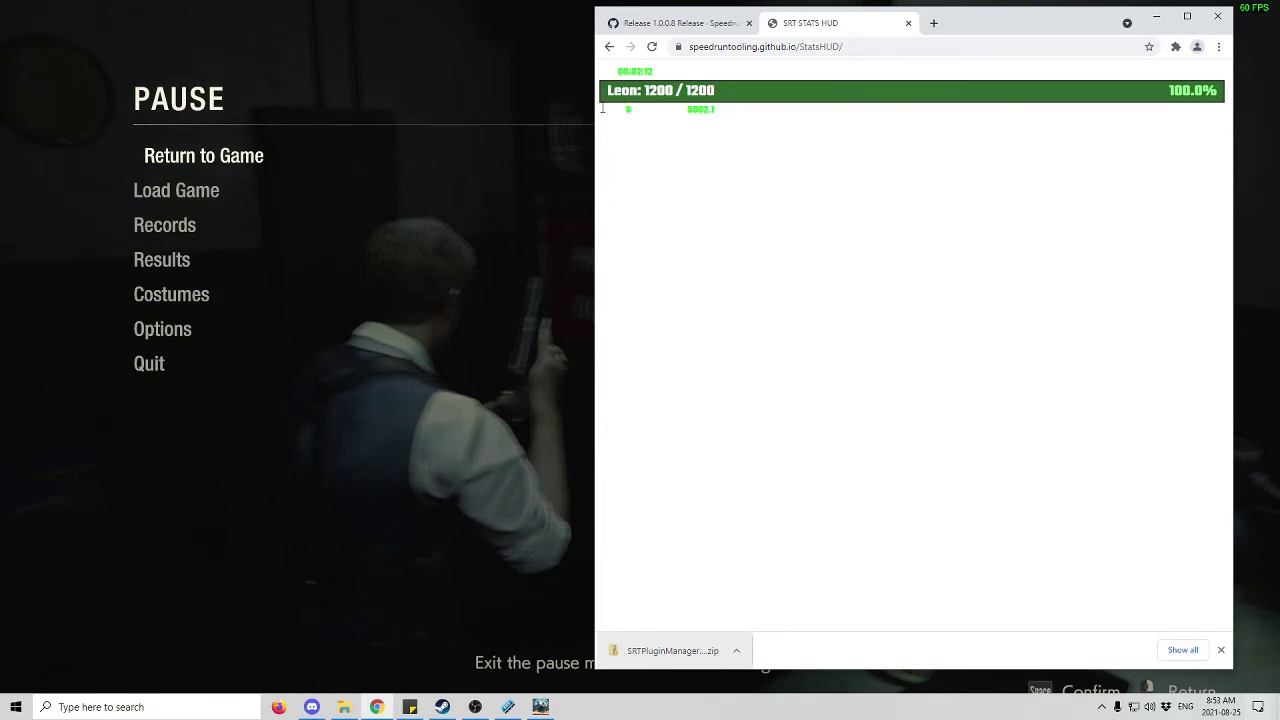
mouse_move(597, 72)
left_mouse_down()
mouse_move(625, 105)
mouse_move(765, 114)
mouse_move(626, 106)
mouse_move(674, 126)
mouse_move(714, 123)
mouse_move(711, 111)
mouse_move(618, 111)
left_mouse_up()
Load the SRT Inventory widget URL in a new Chrome tab to check it, then close the tab.
left_click(475, 707)
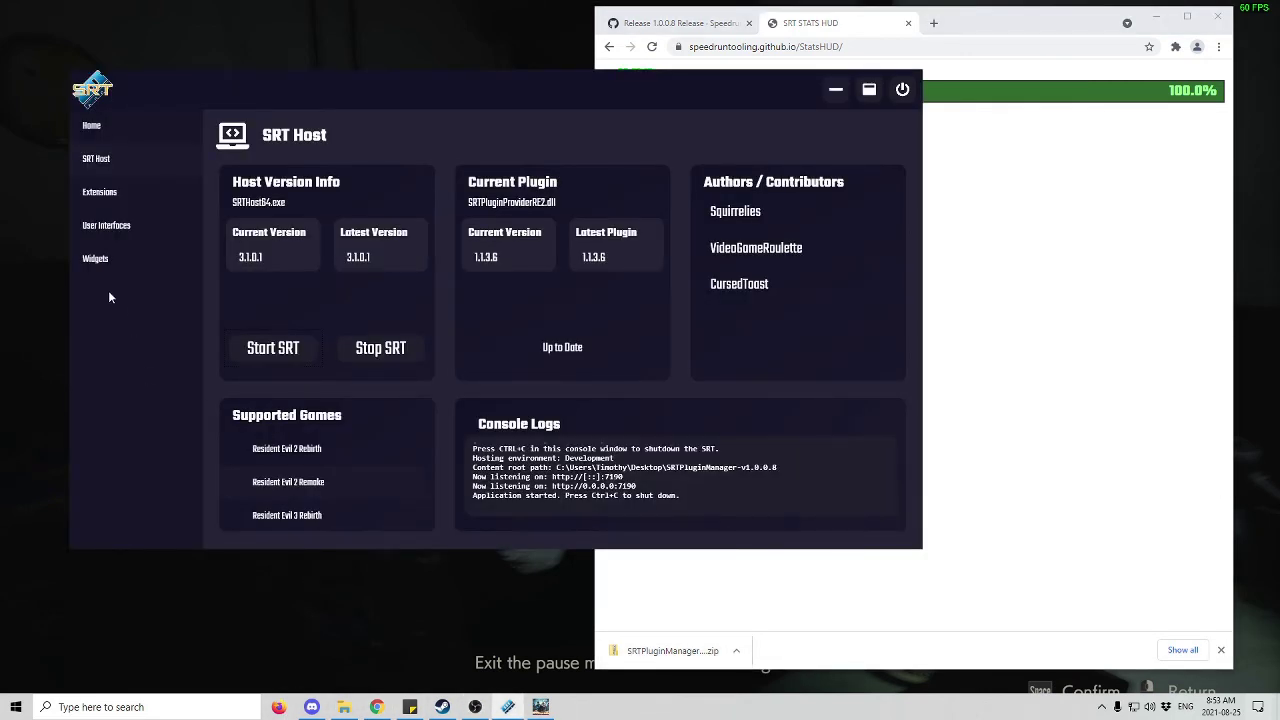
left_click(97, 258)
left_click(856, 371)
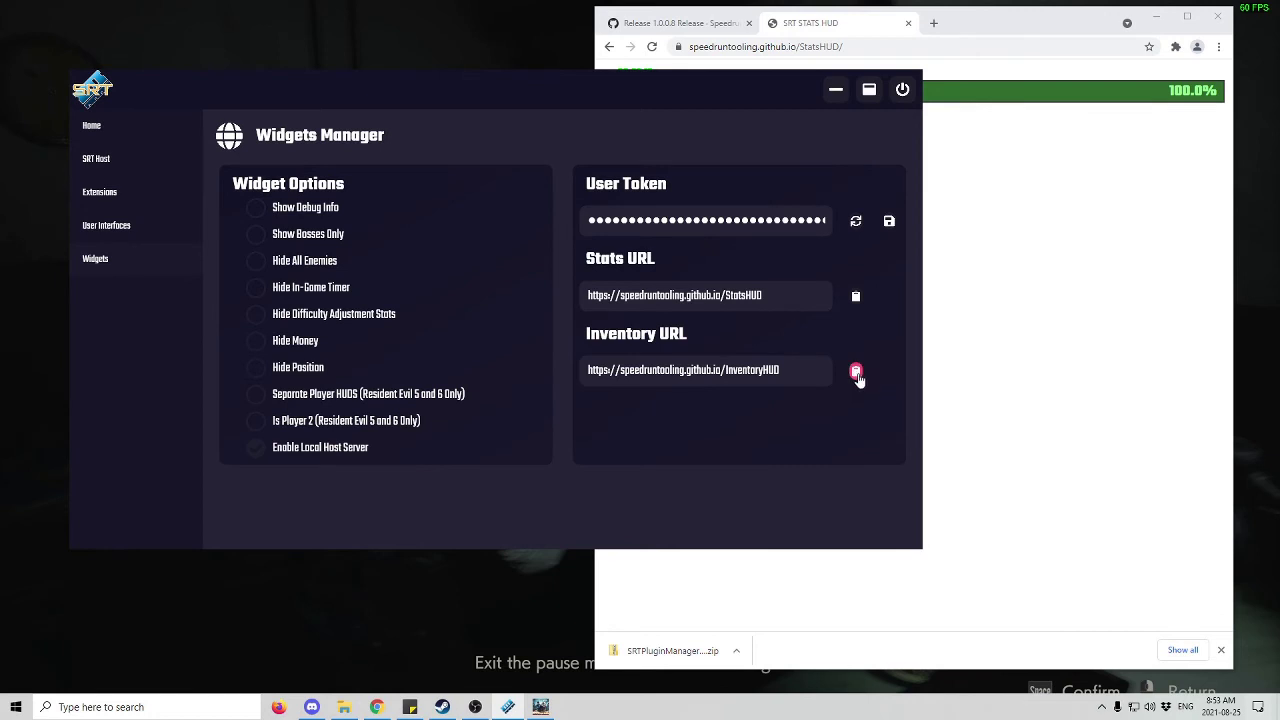
left_click(918, 23)
left_click(933, 24)
key("ctrl+v")
key("Return")
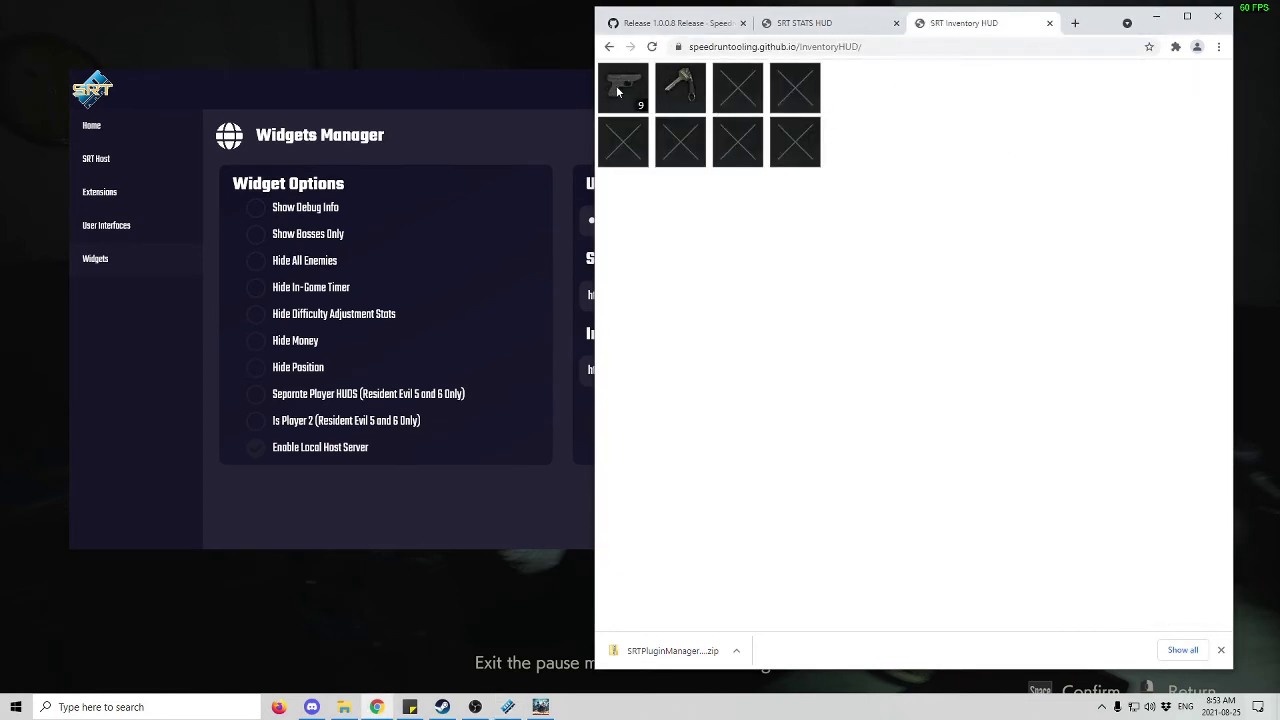
left_click(1049, 22)
Quit the paused Resident Evil 2 game back to the title screen.
left_click(426, 49)
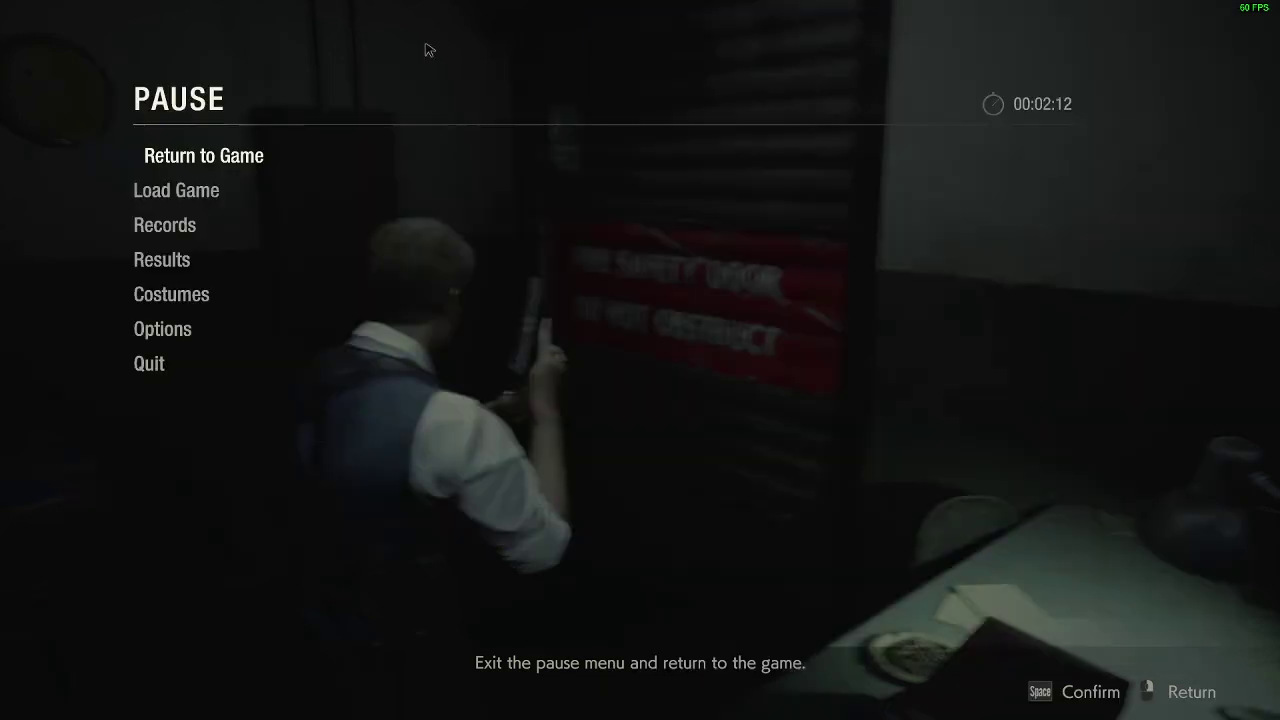
left_click(200, 363)
left_click(566, 400)
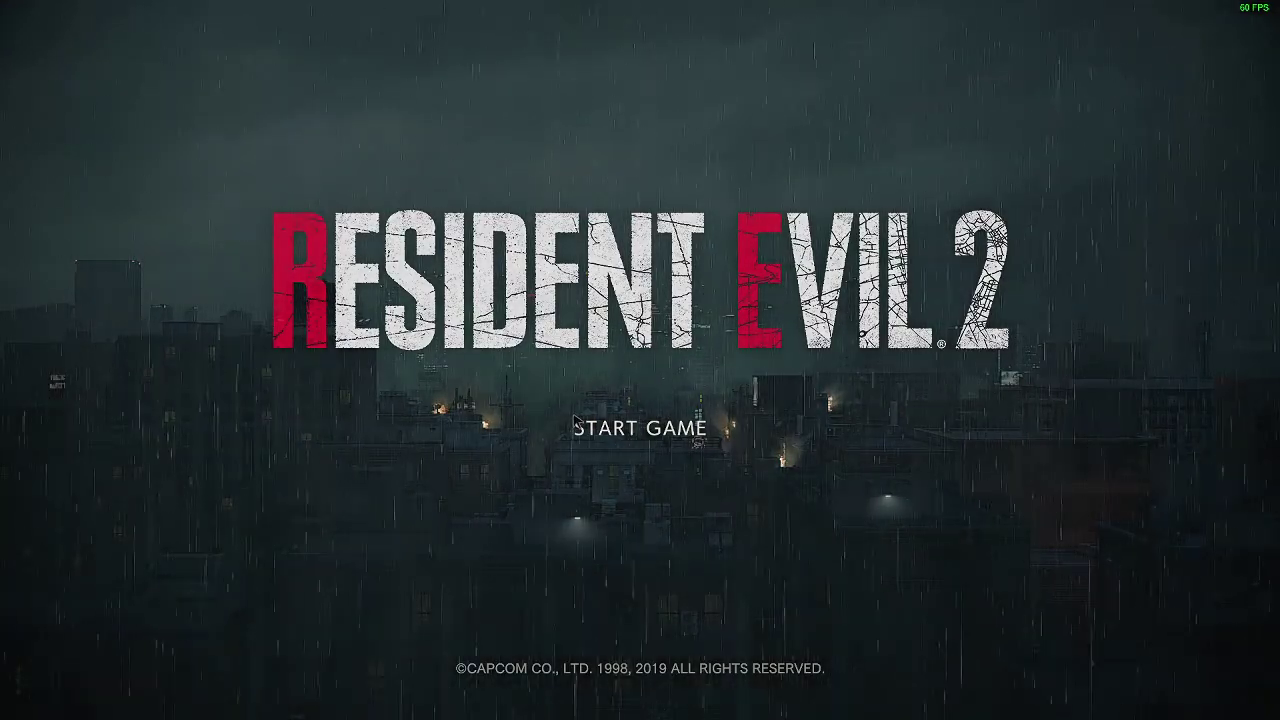
Exit Resident Evil 2 from the main menu and close the SRT STATS browser window.
key("space")
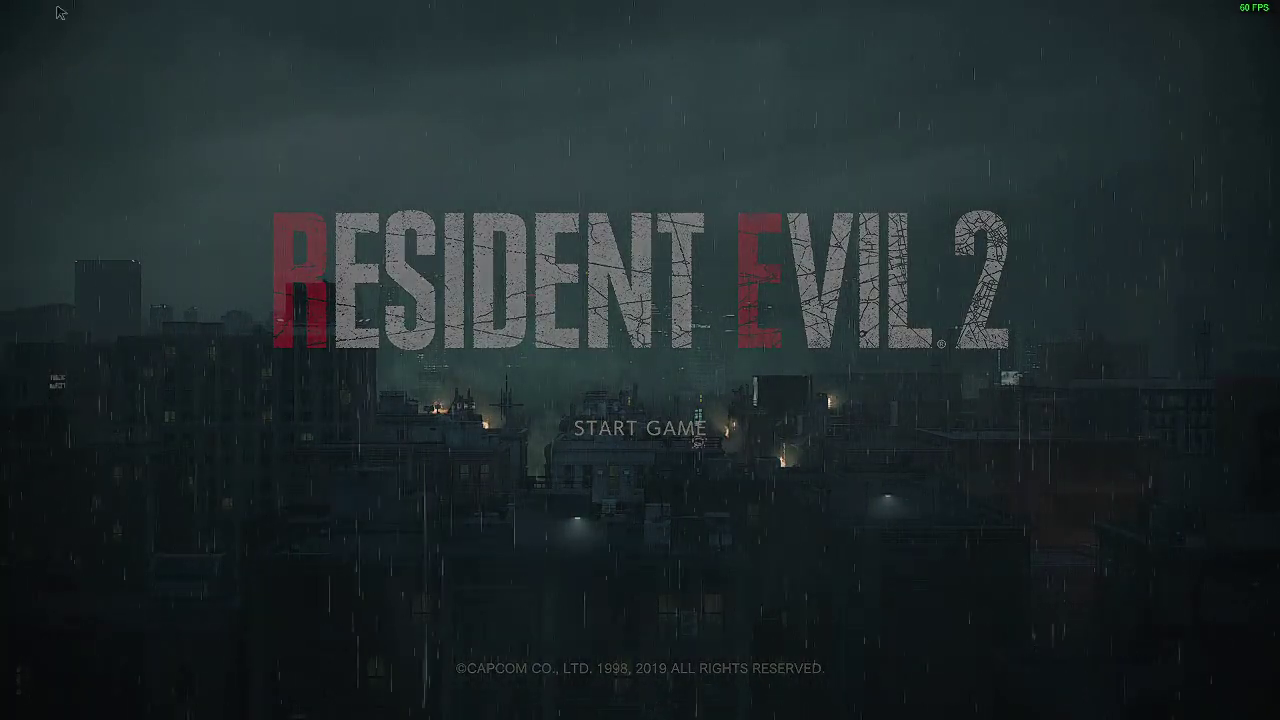
left_click(149, 362)
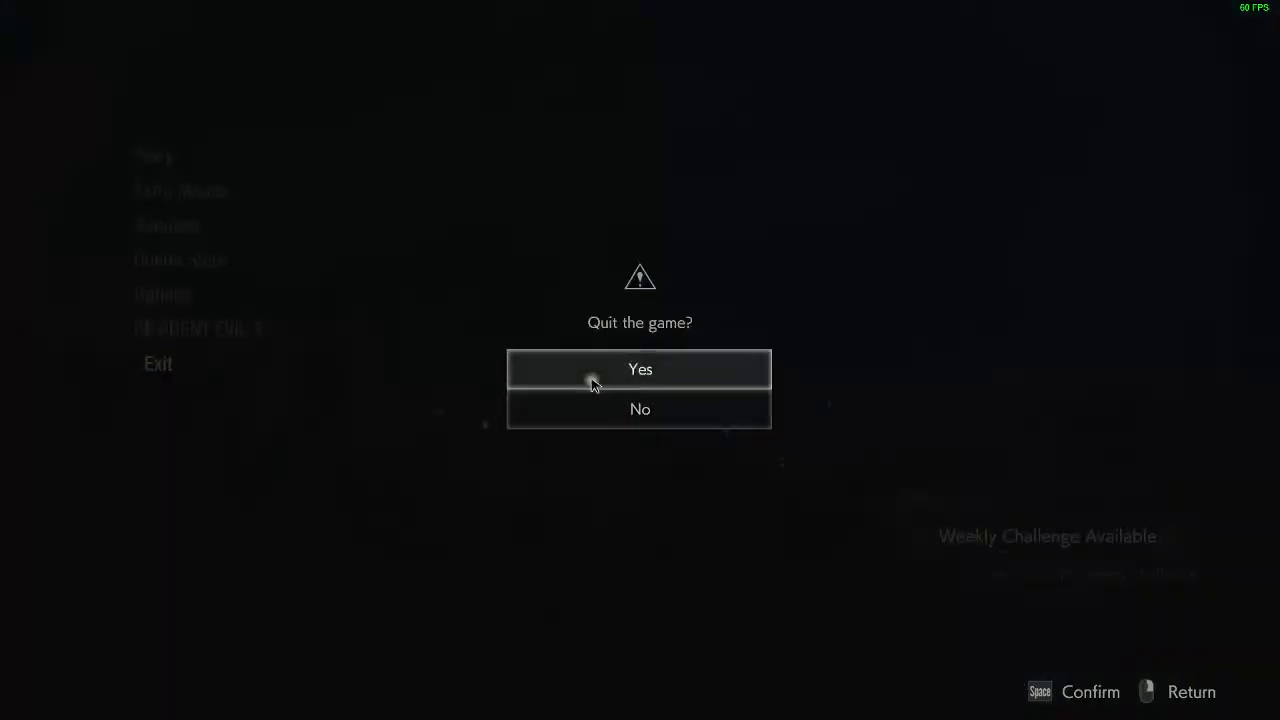
left_click(593, 378)
left_click(908, 22)
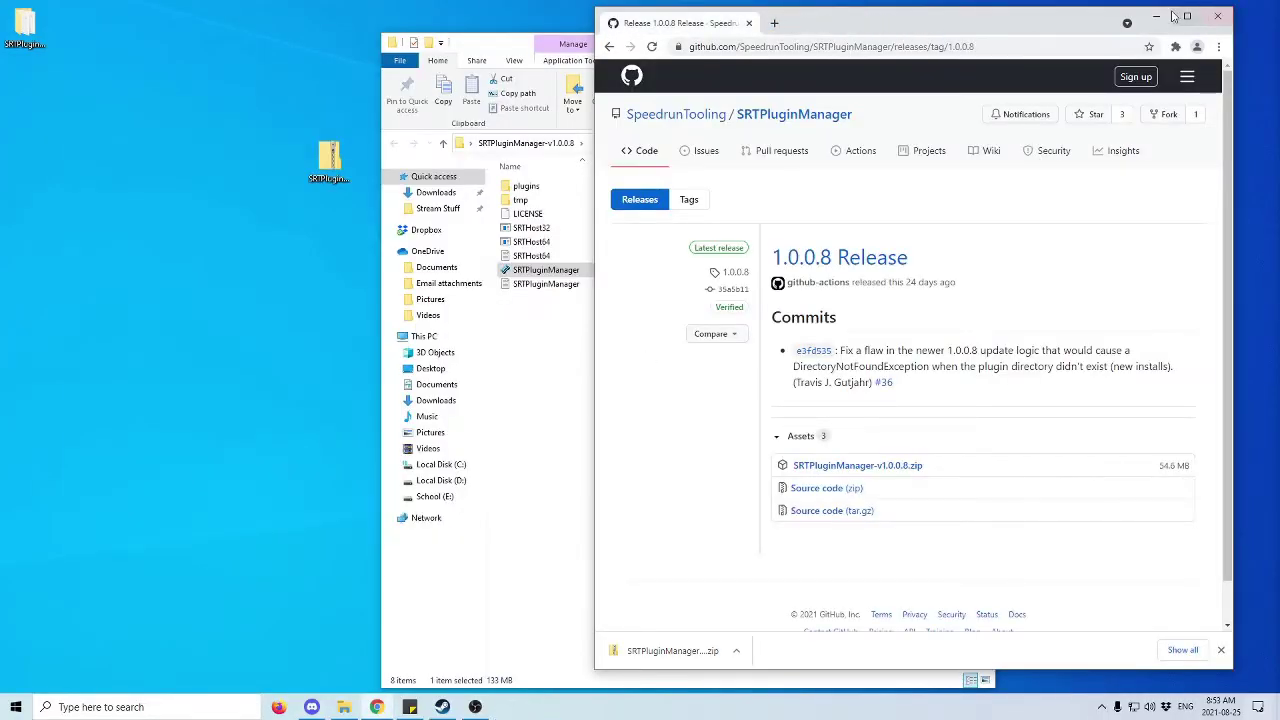
left_click(1217, 16)
In SRTPluginManager, install the Resident Evil 2 Remake (DirectX) user interface and return to SRT Host.
left_click(528, 271)
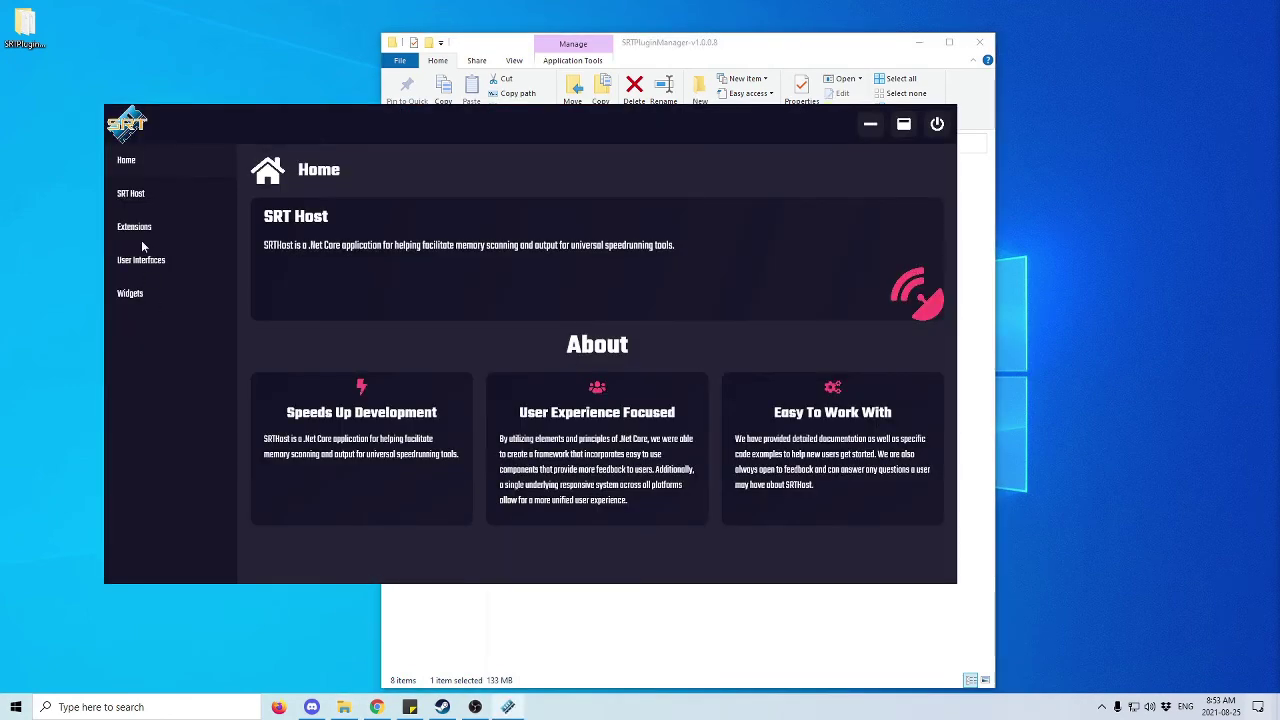
left_click(141, 263)
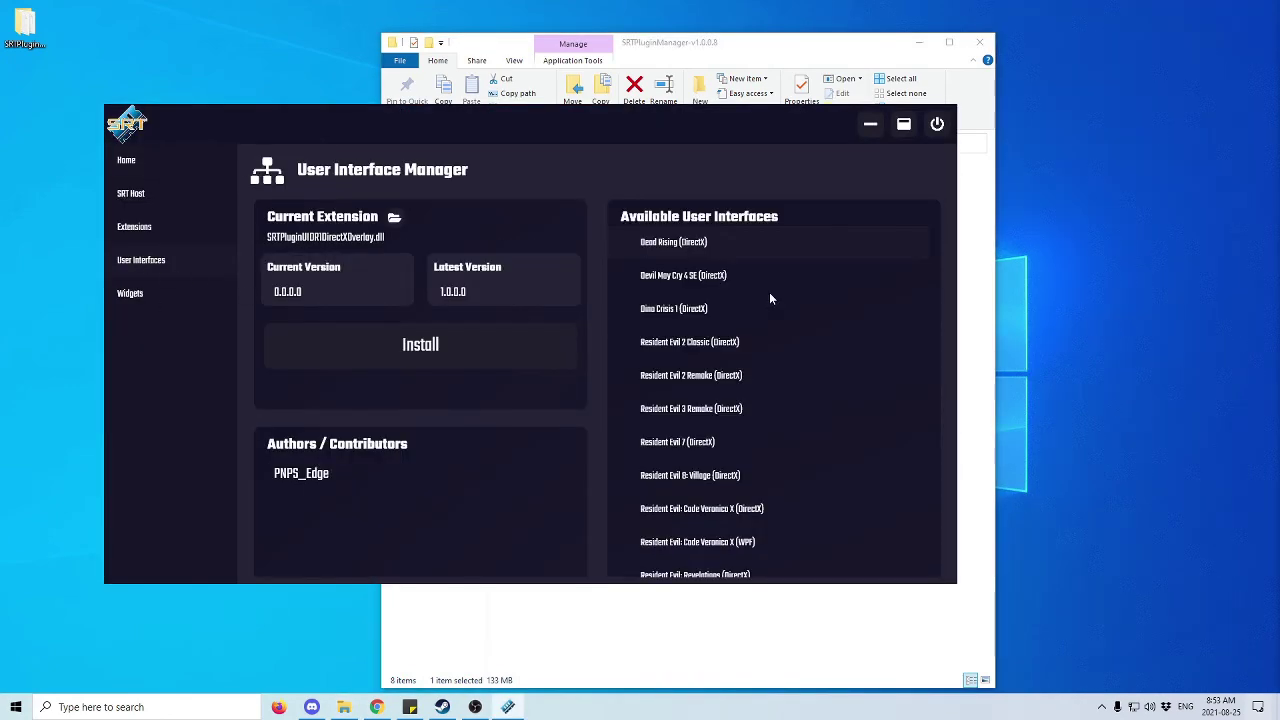
left_click(705, 378)
left_click(506, 350)
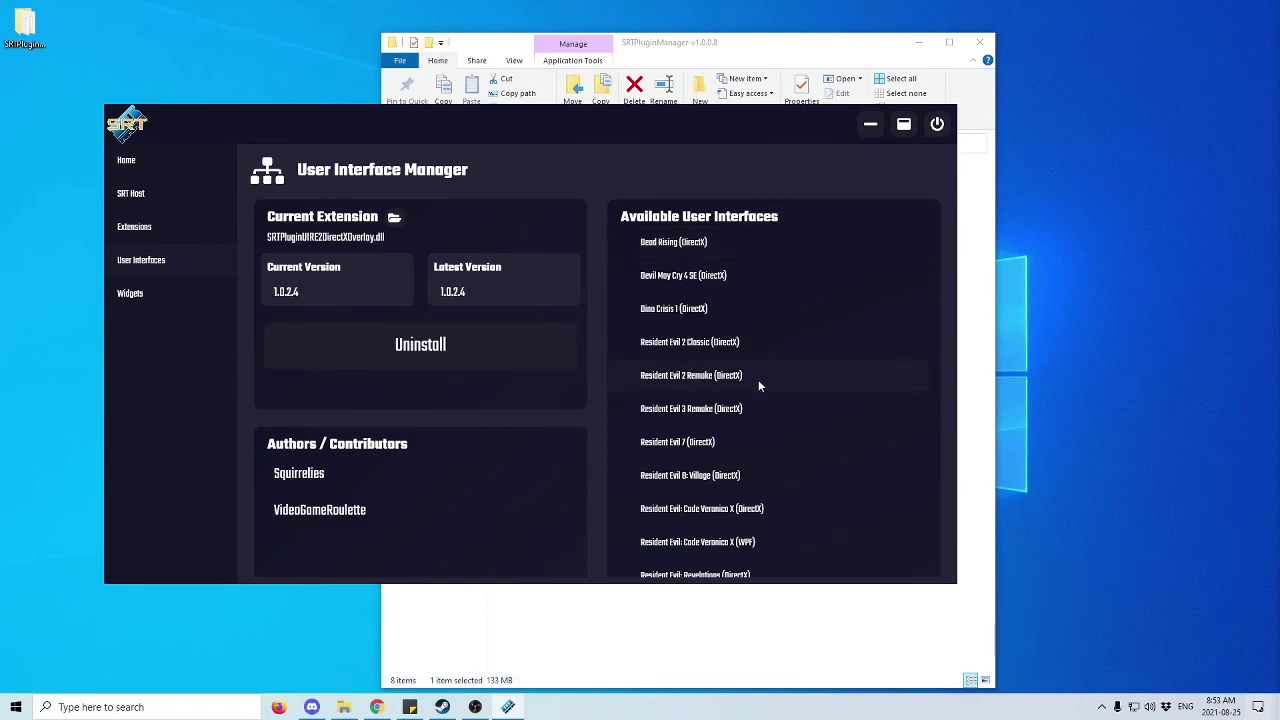
left_click(131, 194)
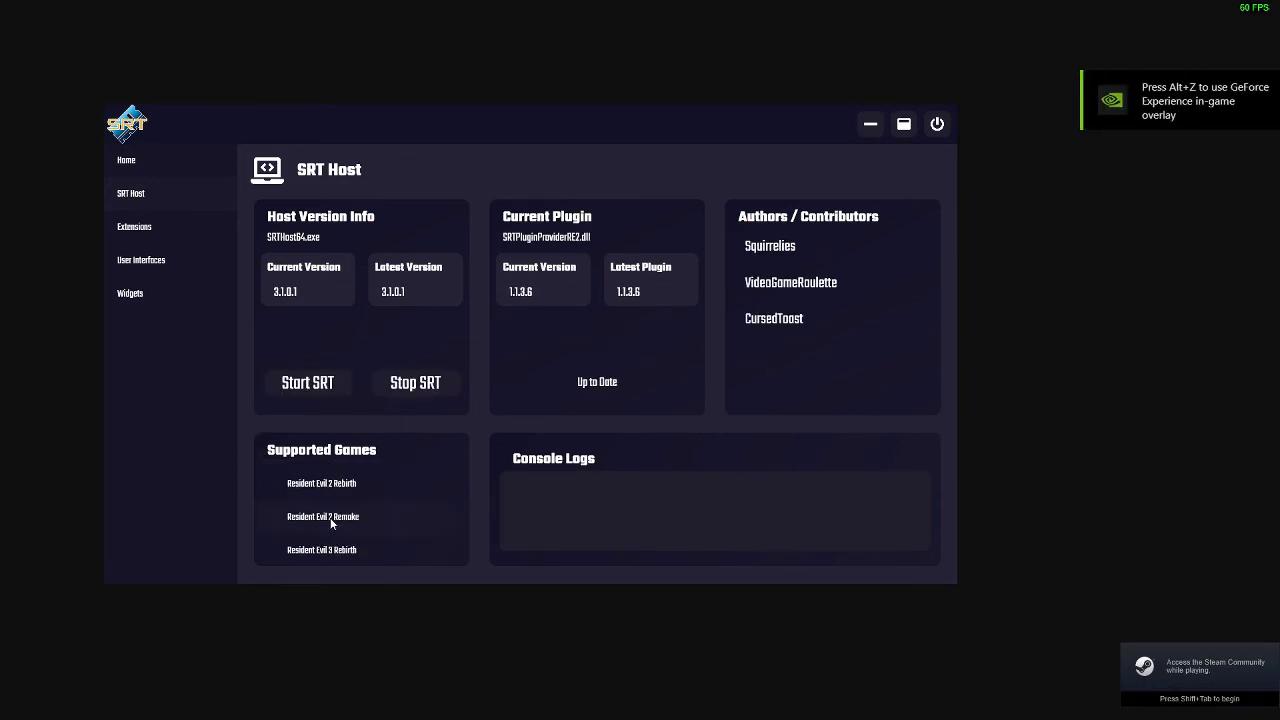
Start SRT with RE2, skip the autosave notice, and load the fourth Leon save from Story.
left_click(304, 389)
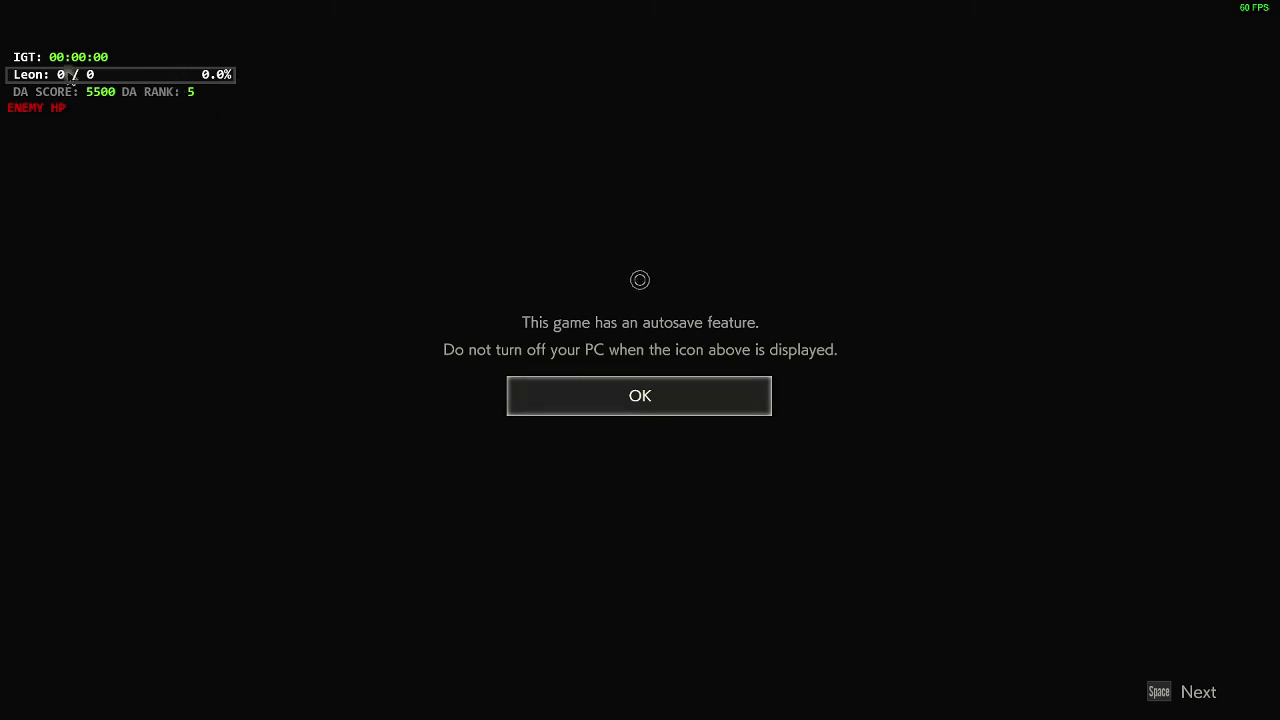
left_click(697, 382)
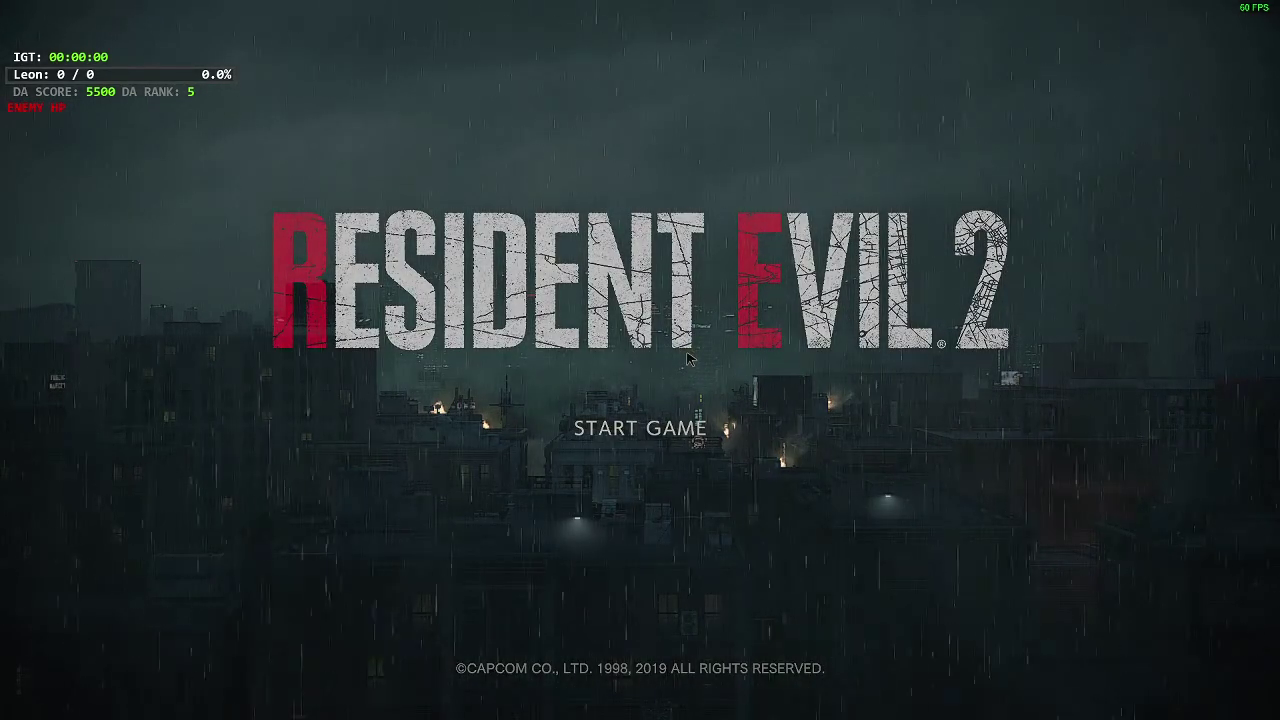
key("space")
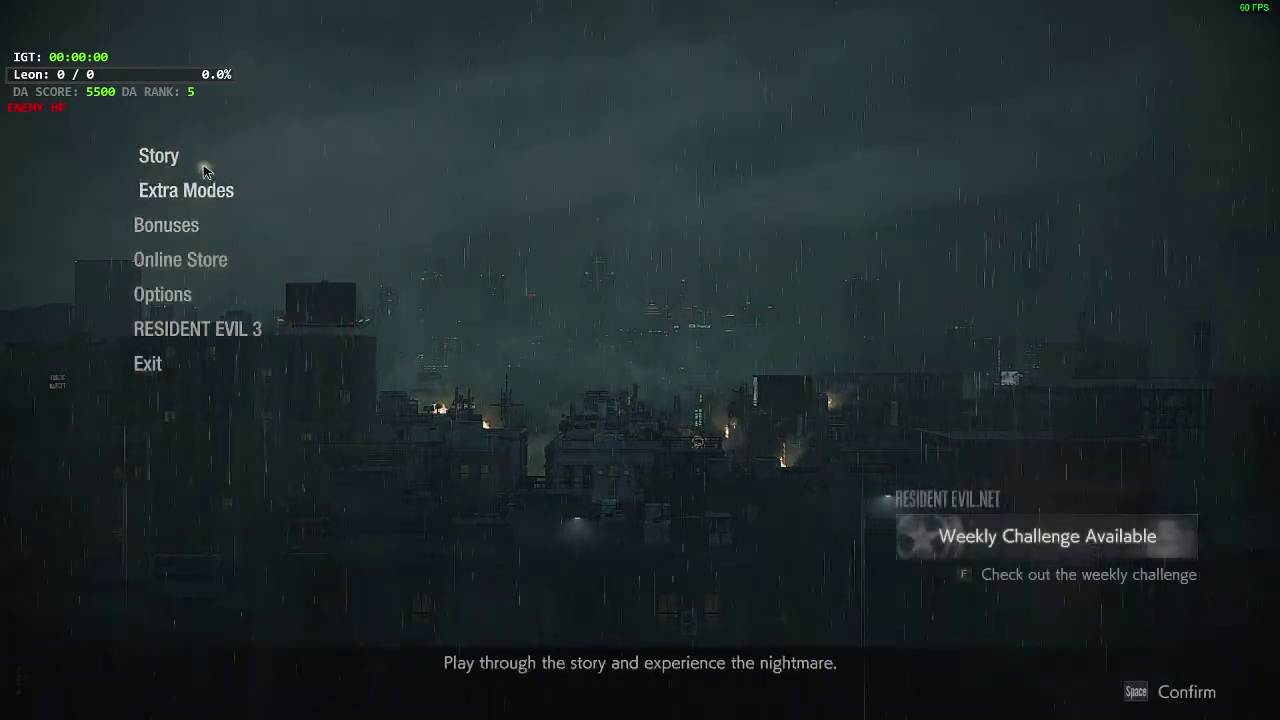
key("space")
left_click(240, 195)
key("Down")
key("Down")
key("Down")
key("space")
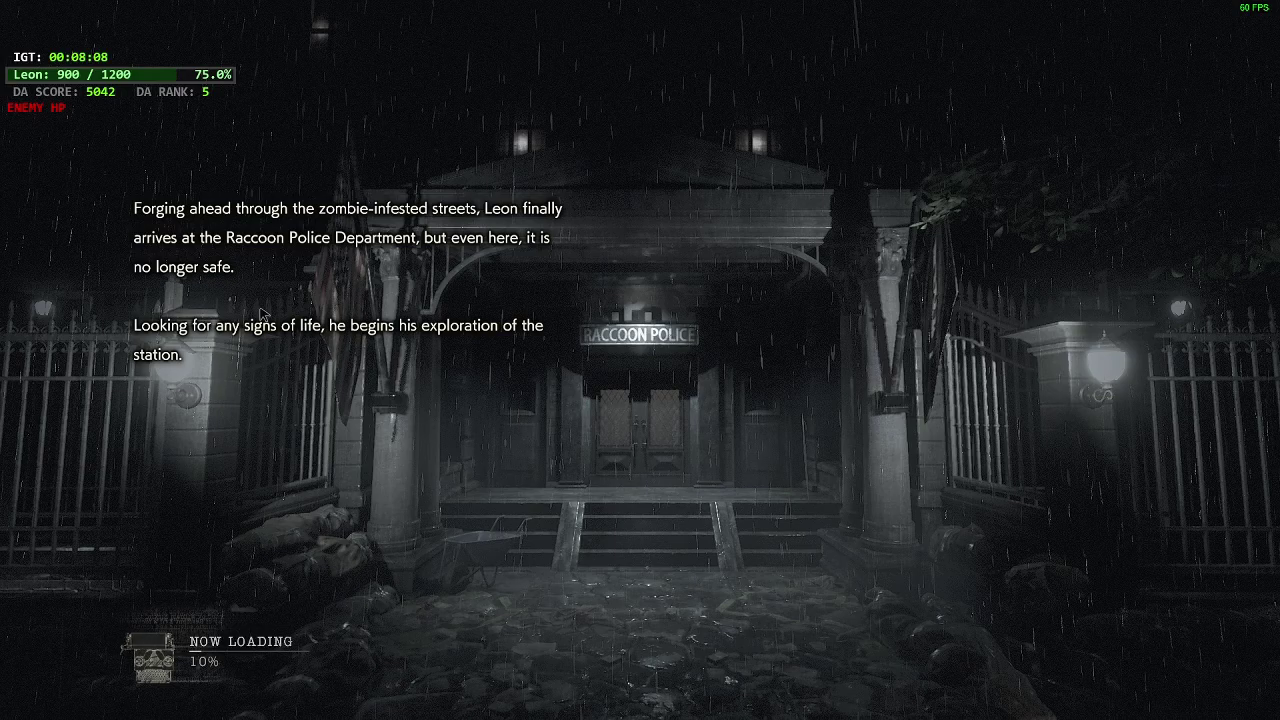
Walk Leon briefly to confirm the overlay updates, then quit to the title screen.
key("w")
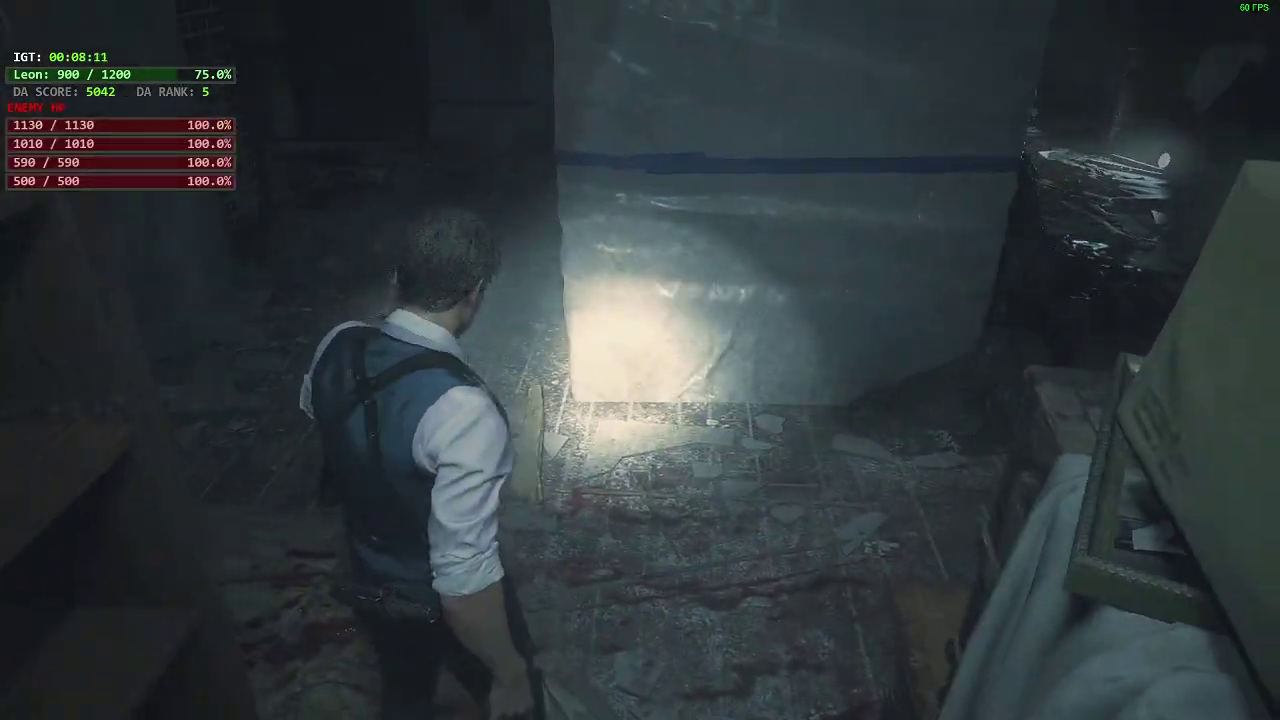
key("Escape")
left_click(160, 364)
left_click(675, 391)
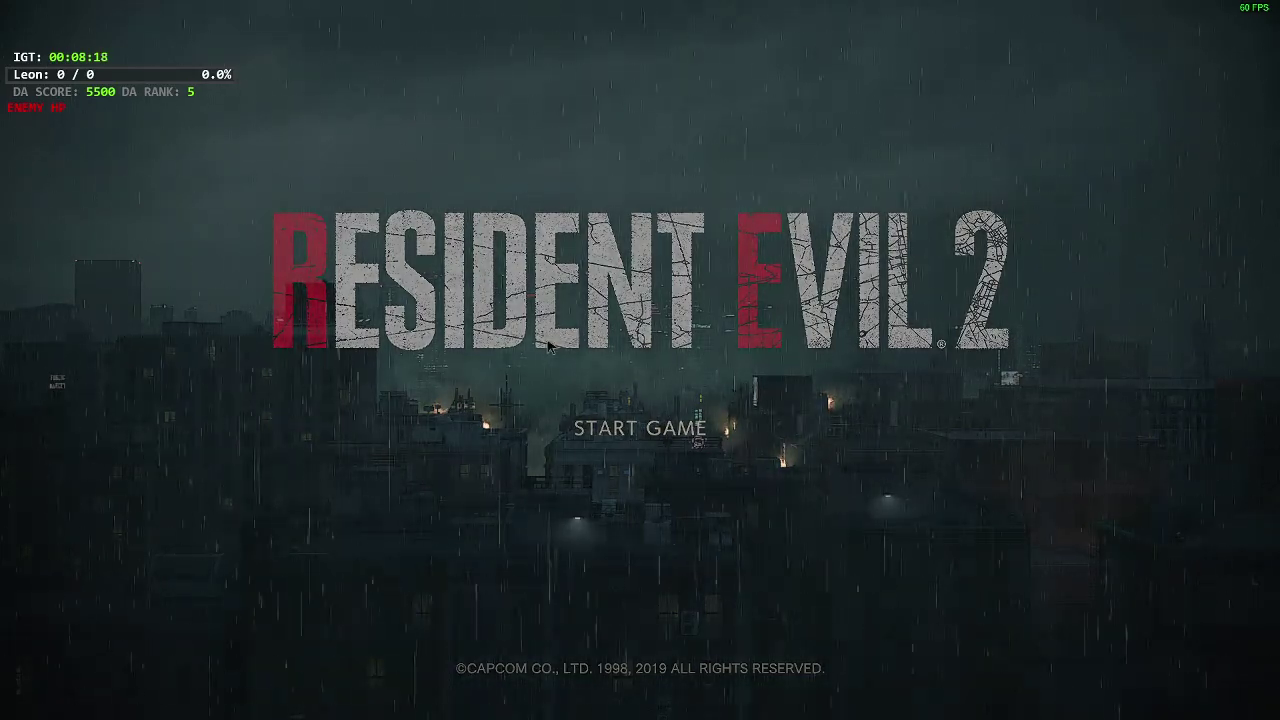
Exit Resident Evil 2 from the main menu.
left_click(733, 393)
left_click(268, 373)
left_click(640, 369)
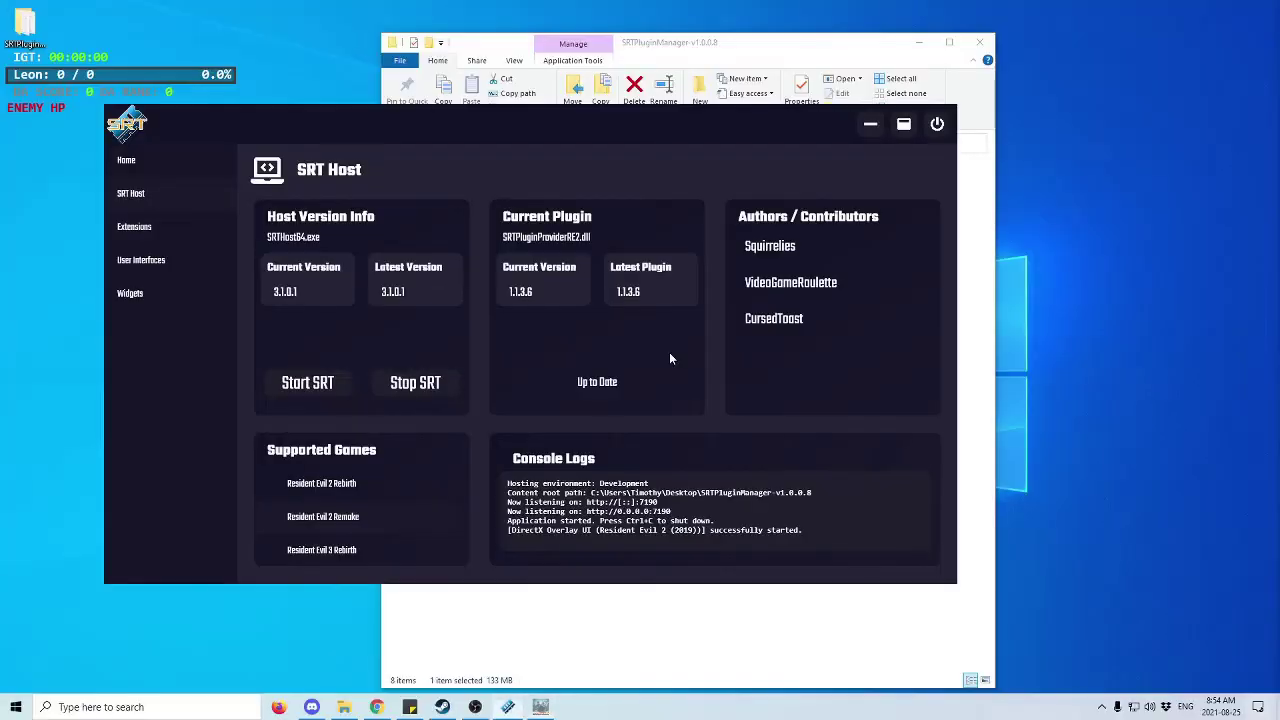
Change NoInventory to false in the SRTPluginUIRE2DirectXOverlay config file and save it.
left_click(695, 35)
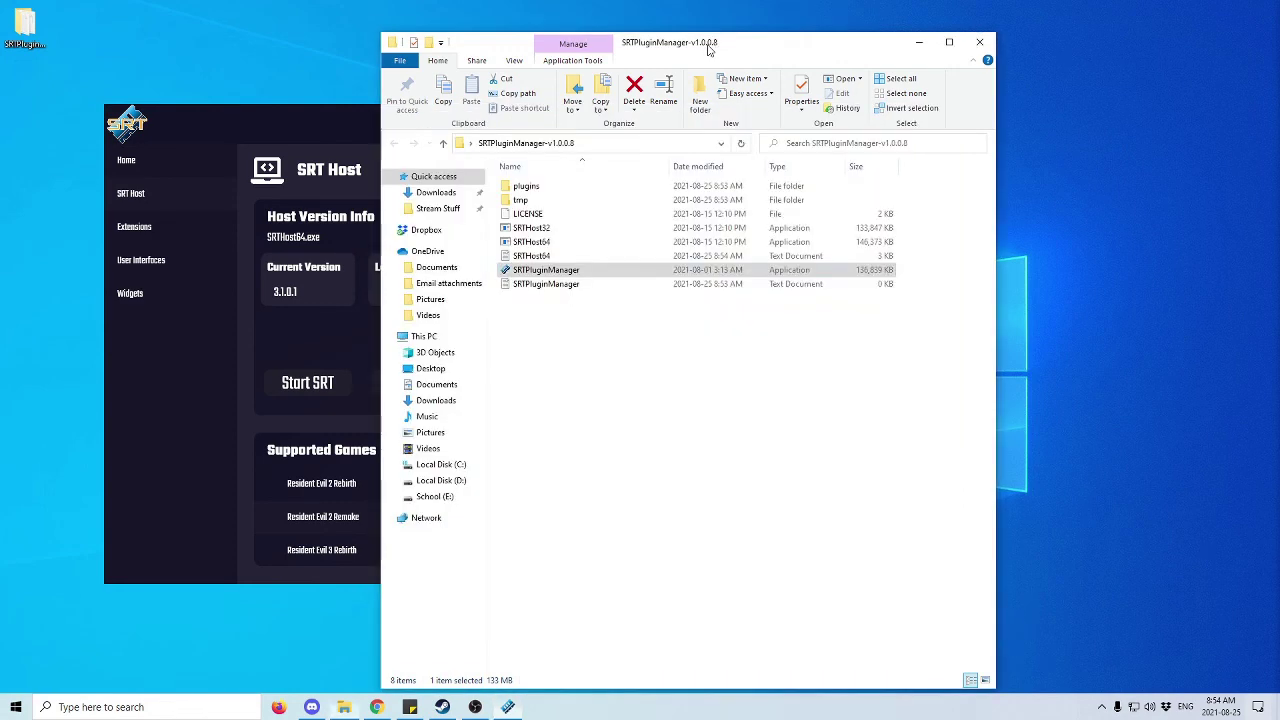
double_click(560, 187)
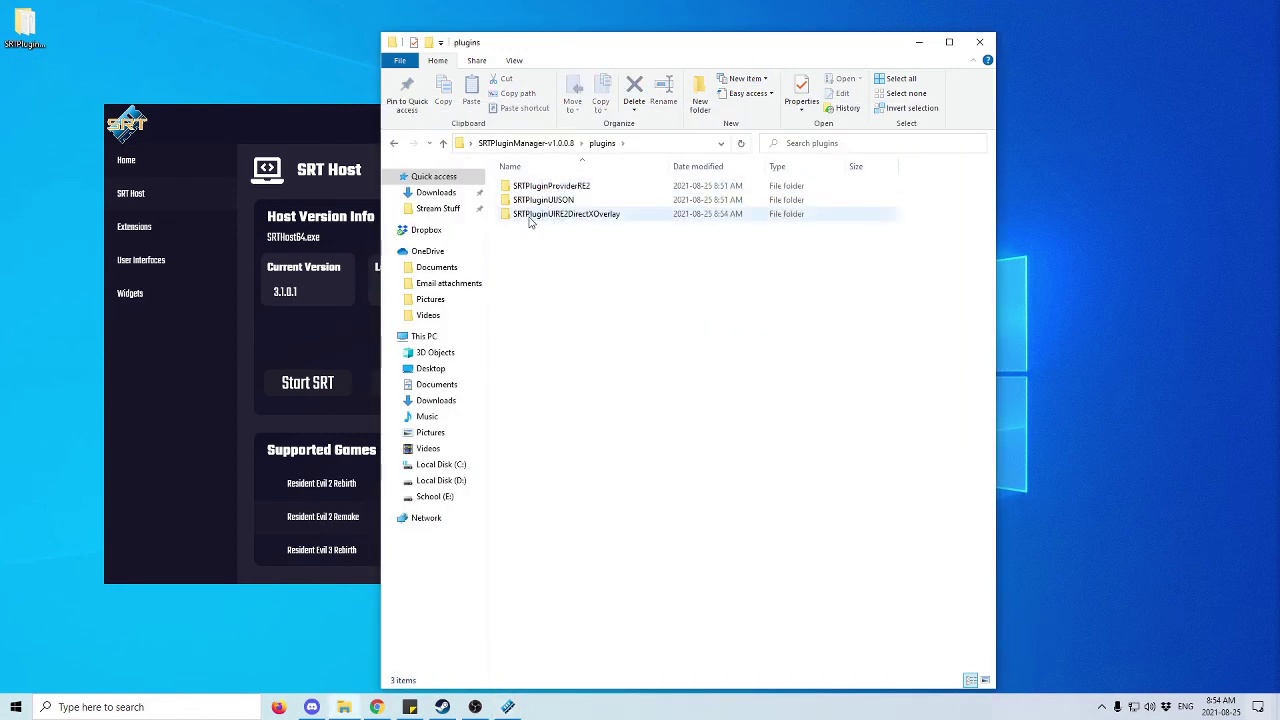
double_click(606, 218)
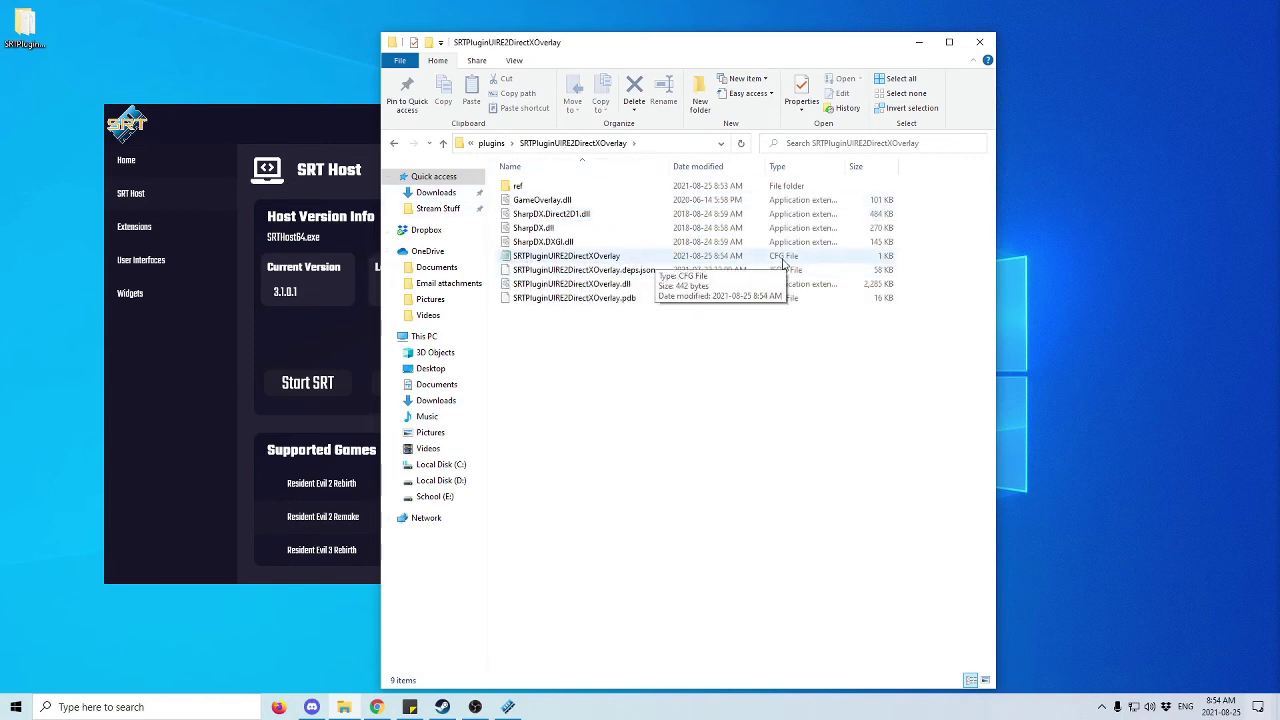
double_click(594, 257)
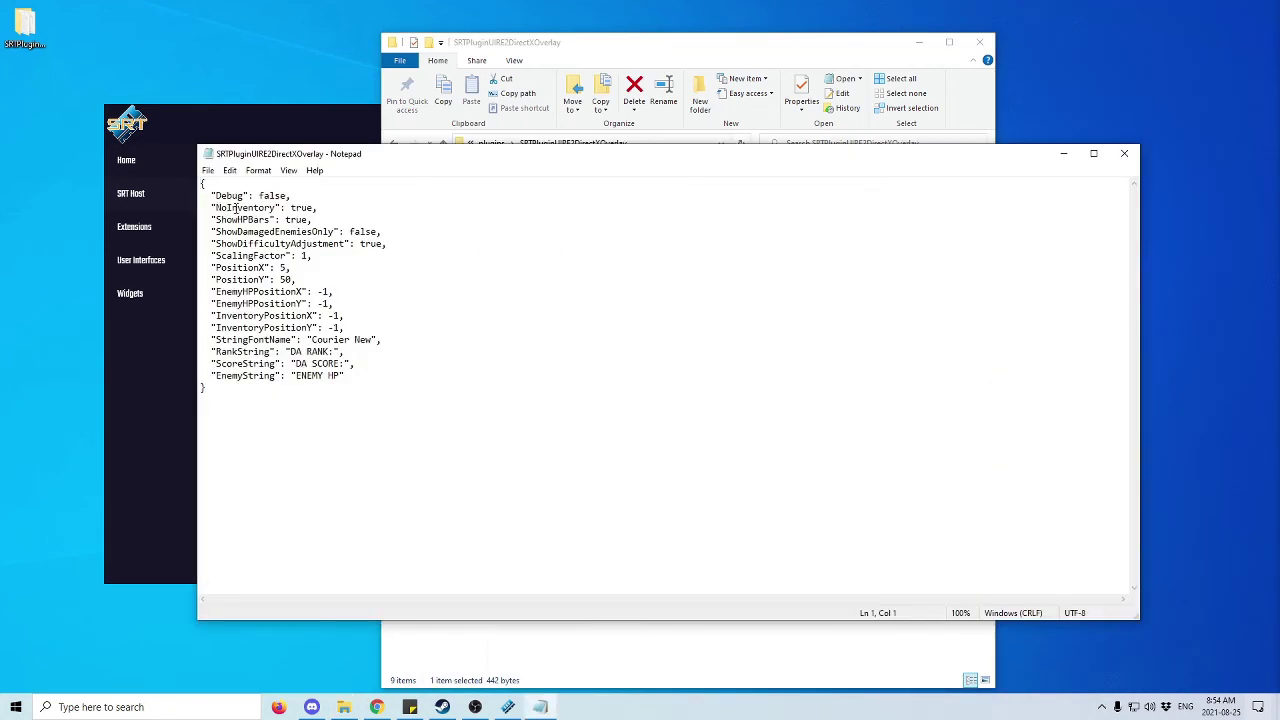
key("BackSpace")
type("false")
key("ctrl+s")
left_click(1124, 153)
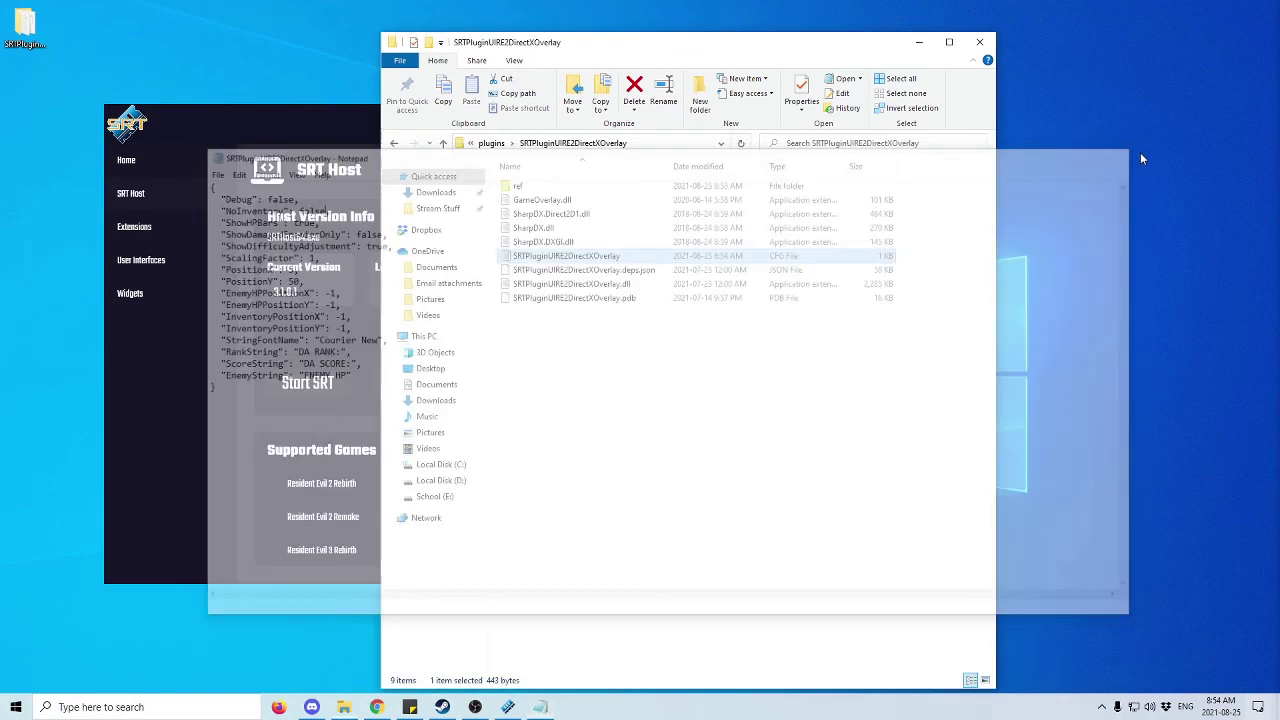
left_click(919, 42)
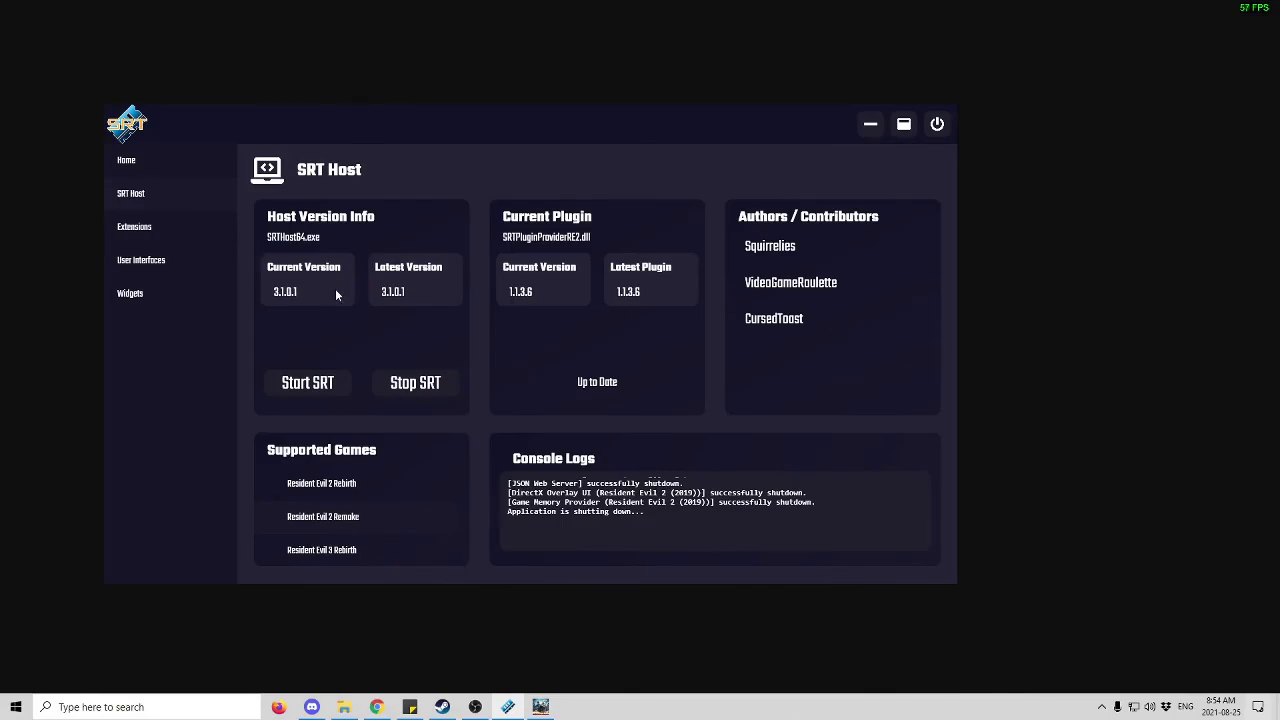
Restart SRT with RE2, pass the title screen, and open Story's saved-game list before backing out.
left_click(296, 385)
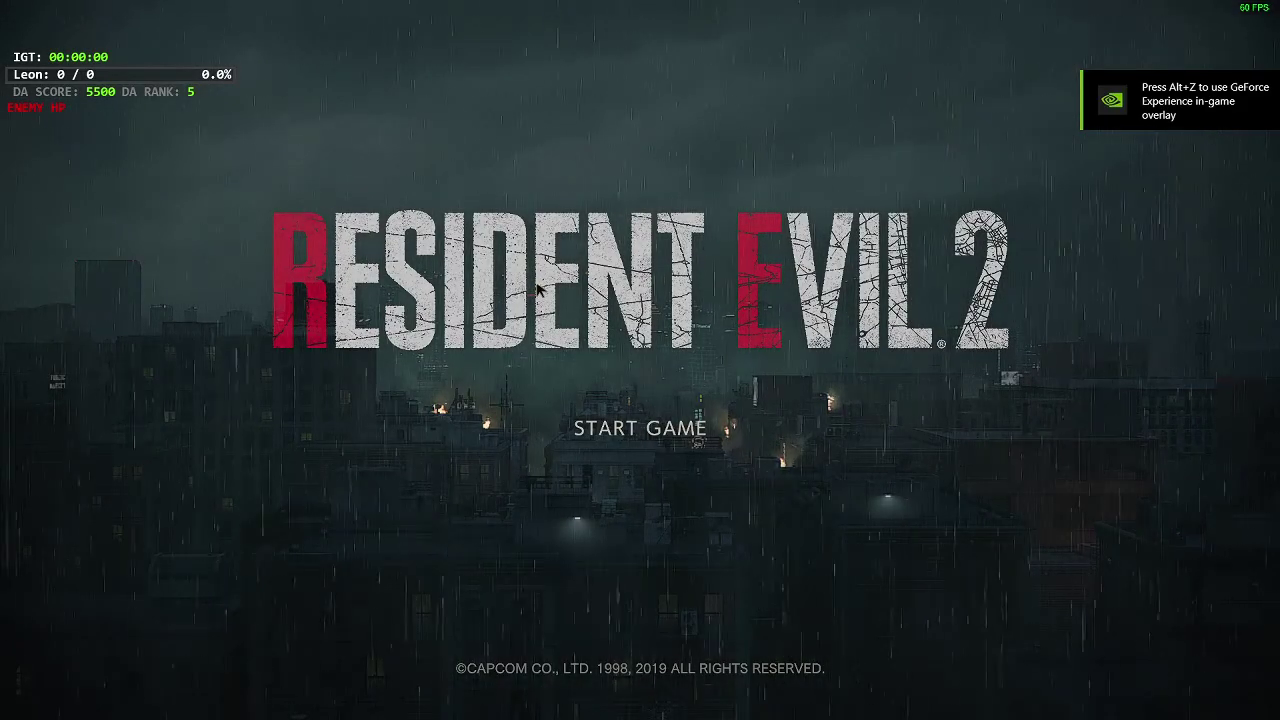
key("space")
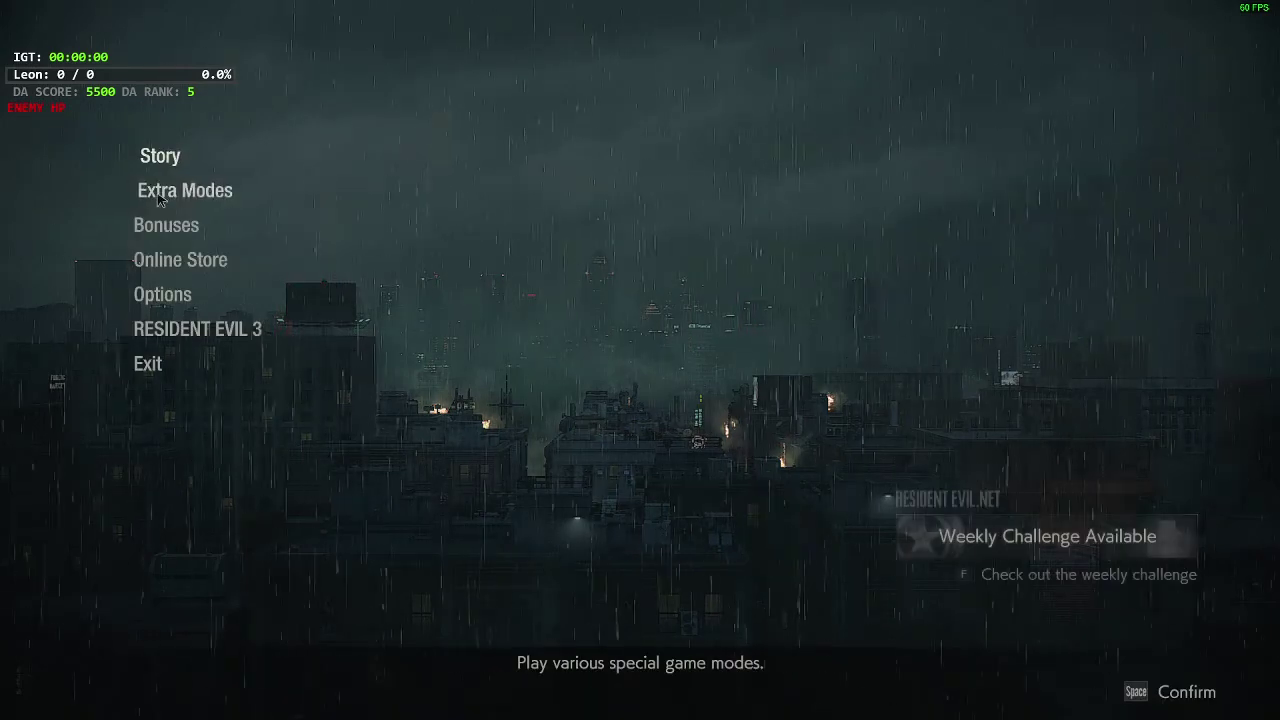
left_click(172, 160)
left_click(190, 194)
key("Escape")
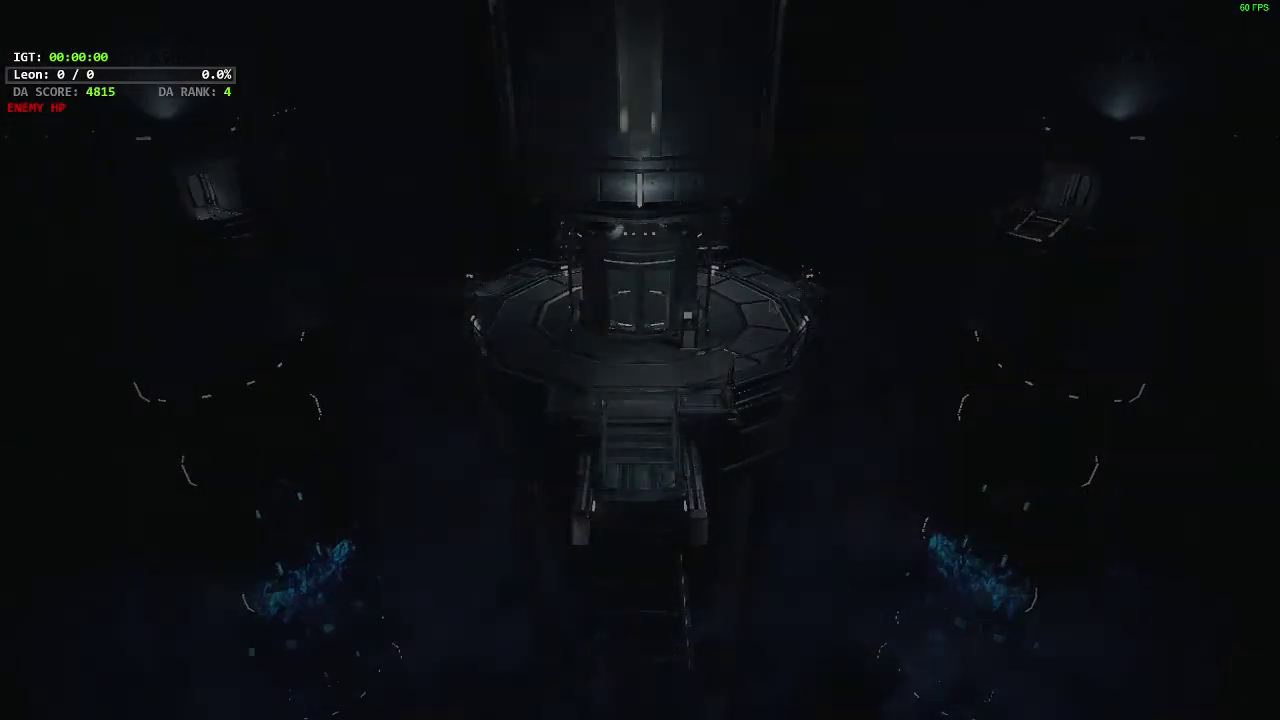